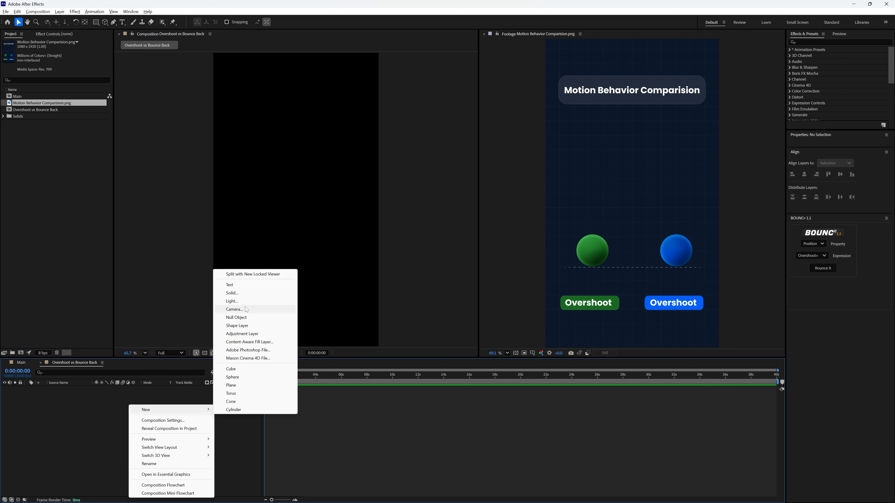
Create a new solid layer named BG, sampling its color with the eyedropper from the reference background.
{"action": "left_click", "coordinate": [248, 293]}
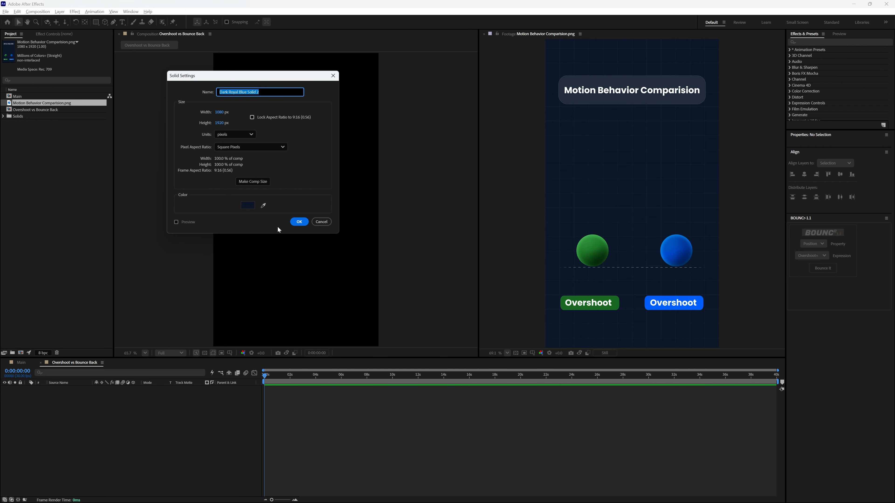
{"action": "type", "text": "BG"}
{"action": "left_click", "coordinate": [248, 205]}
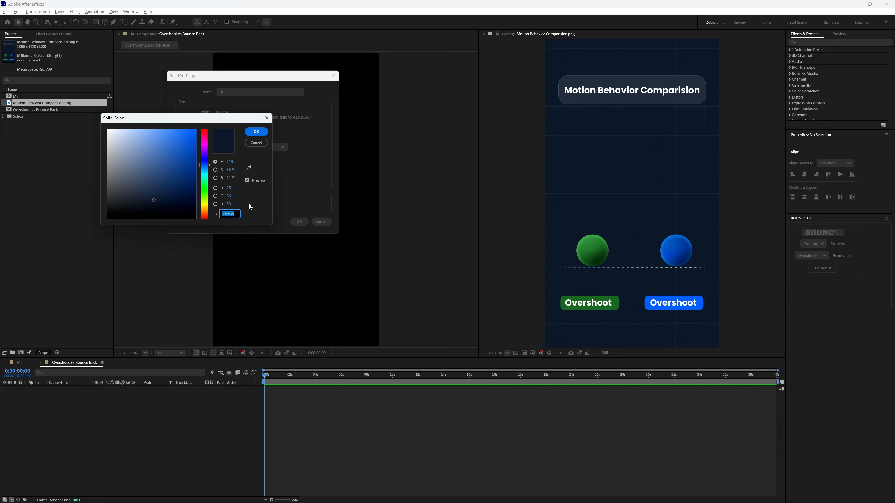
{"action": "left_click", "coordinate": [248, 167]}
{"action": "left_click", "coordinate": [256, 131]}
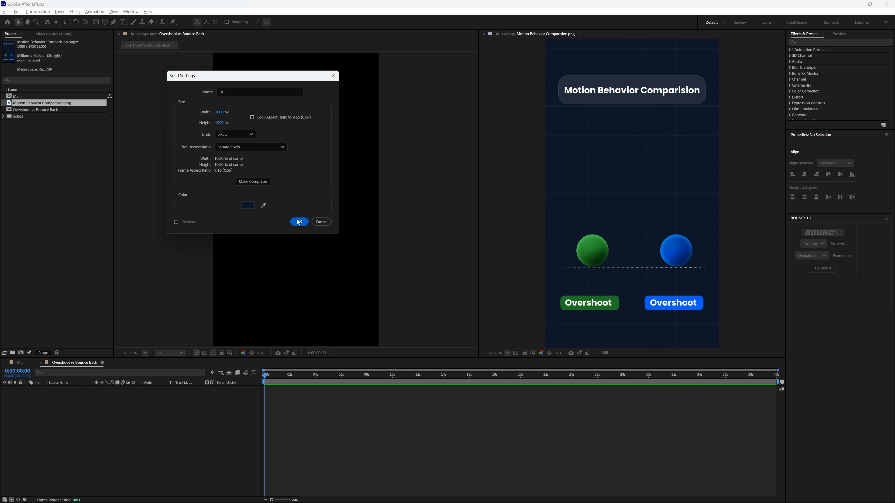
{"action": "left_click", "coordinate": [299, 221]}
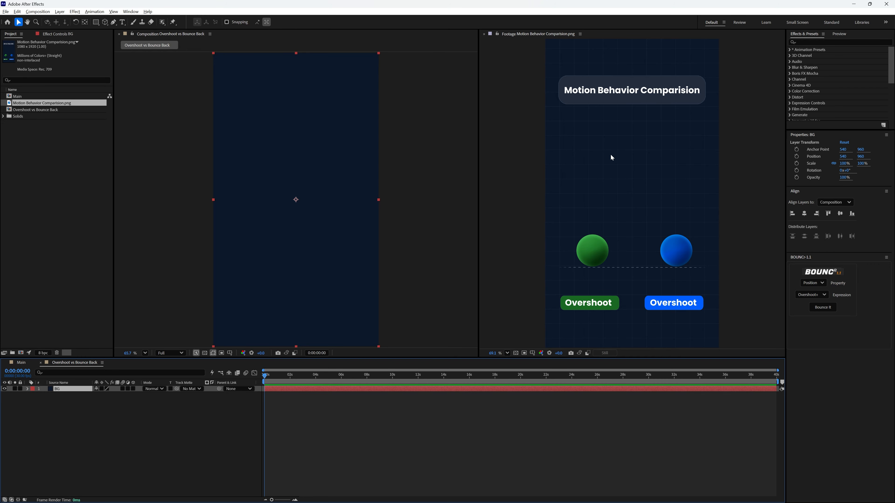
Search the effects for grid and apply the Grid effect to the BG layer.
{"action": "left_click", "coordinate": [819, 42]}
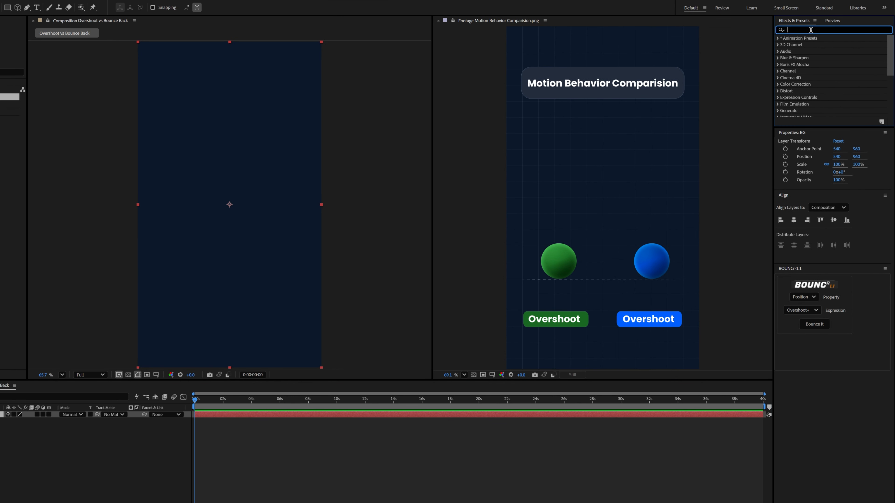
{"action": "type", "text": "grid"}
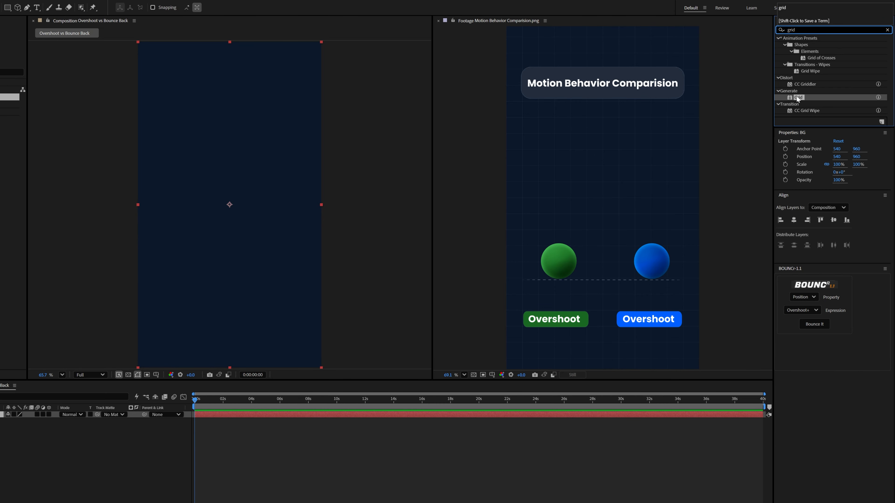
{"action": "left_click_drag", "start_coordinate": [798, 99], "coordinate": [538, 414]}
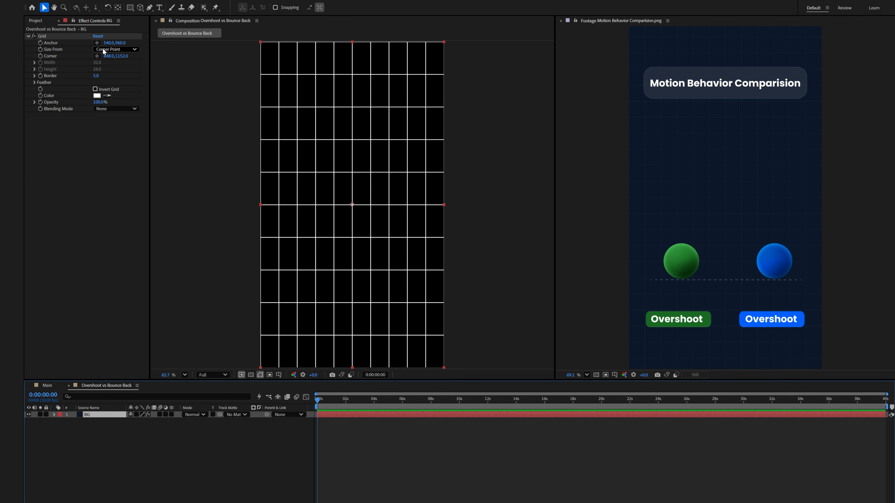
Set the Grid's Size From to Width Slider, its width to 90 and its border to 1.
{"action": "left_click", "coordinate": [123, 49]}
{"action": "left_click", "coordinate": [126, 66]}
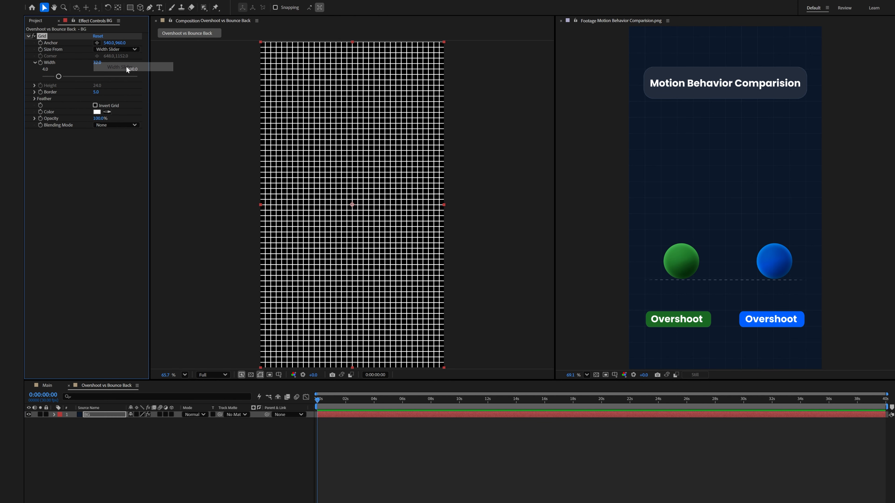
{"action": "left_click_drag", "start_coordinate": [97, 63], "coordinate": [121, 66]}
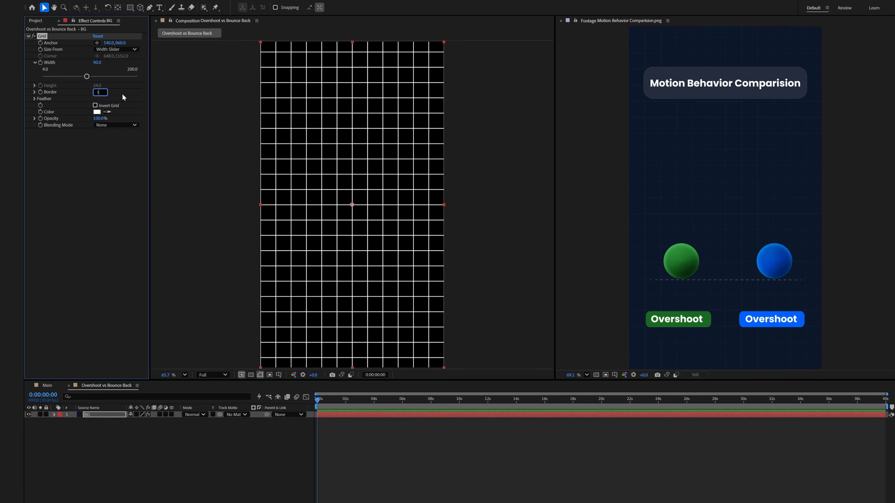
{"action": "key", "text": "Return"}
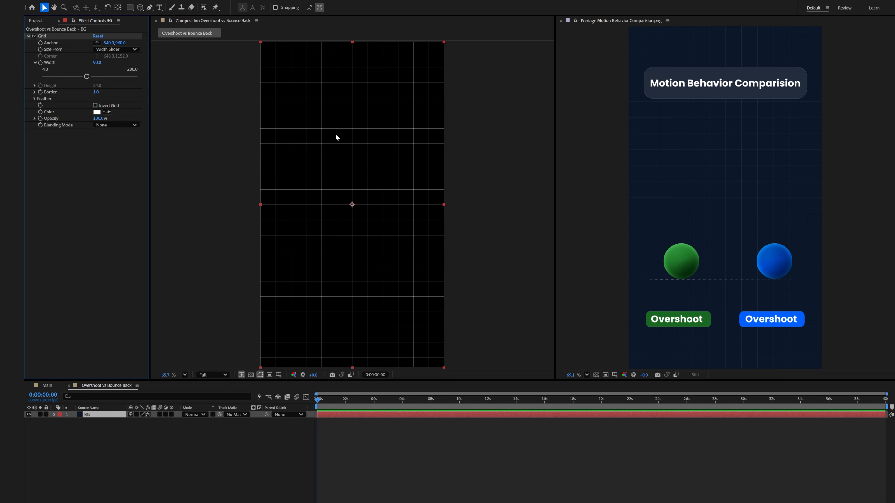
Set the Grid's blending mode to Add and its opacity to 10%.
{"action": "left_click", "coordinate": [138, 125]}
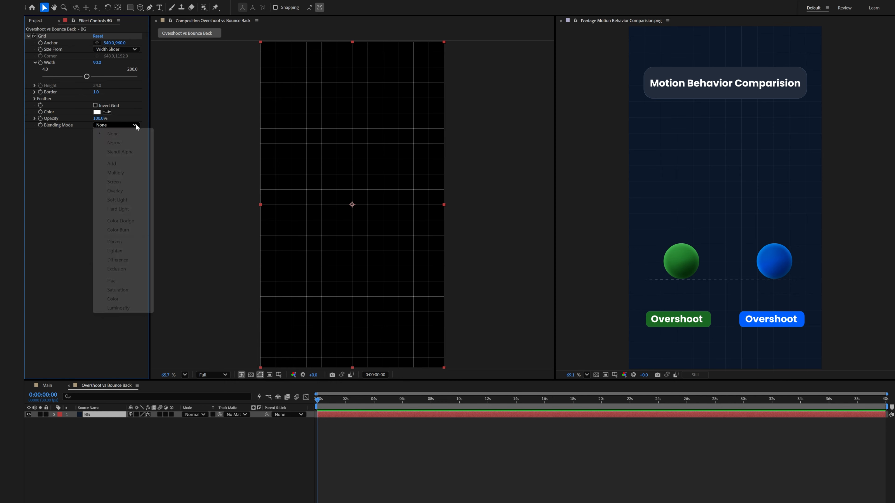
{"action": "left_click", "coordinate": [117, 164]}
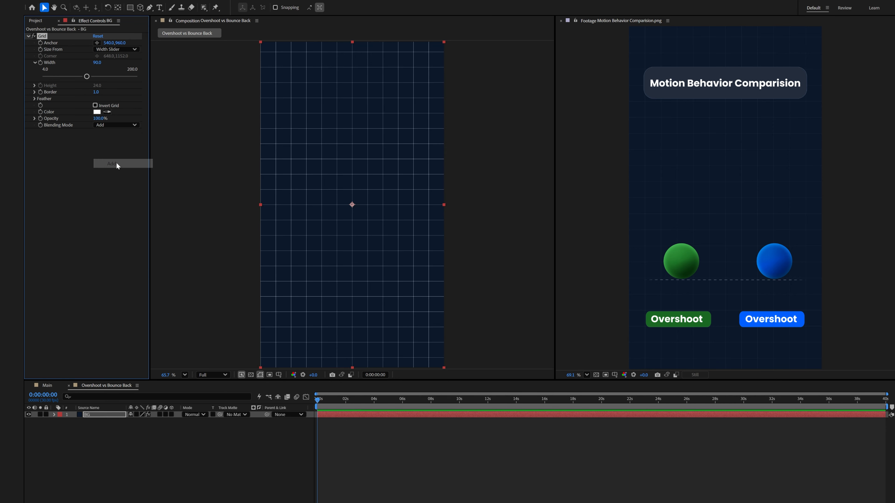
{"action": "left_click", "coordinate": [101, 119]}
{"action": "type", "text": "1"}
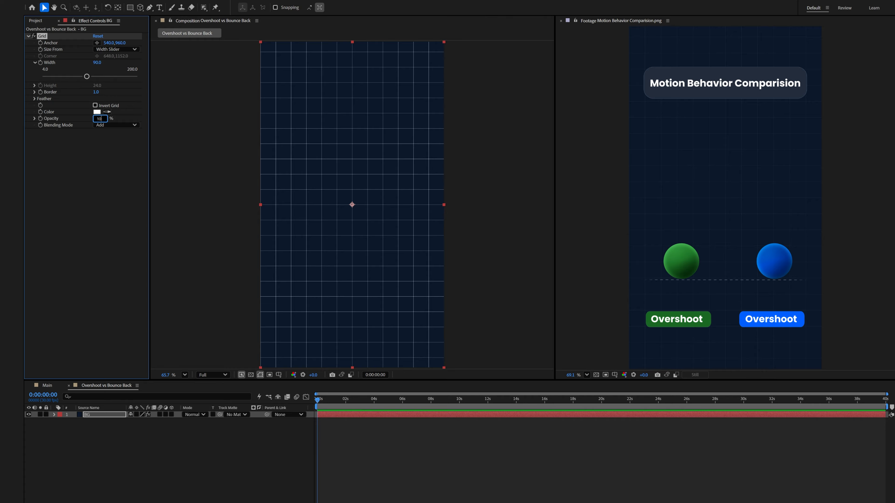
{"action": "type", "text": "0"}
{"action": "key", "text": "Return"}
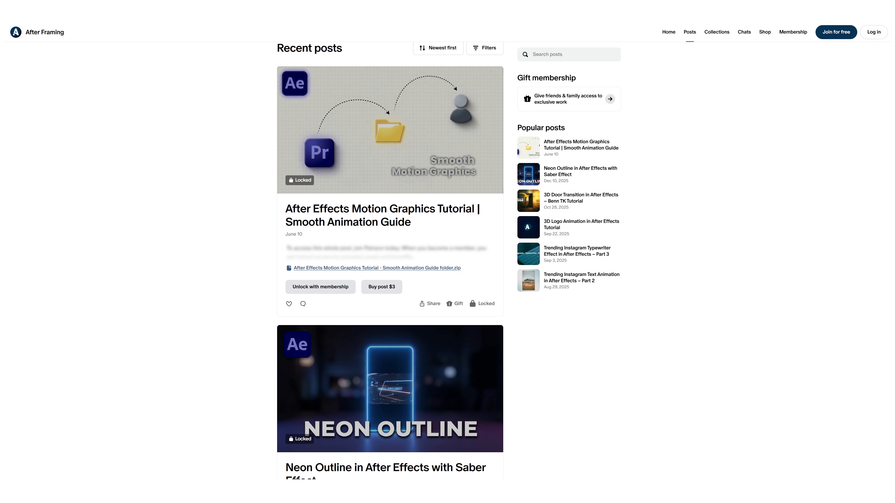
{"action": "scroll", "coordinate": [390, 246], "scroll_direction": "down", "scroll_amount": 2}
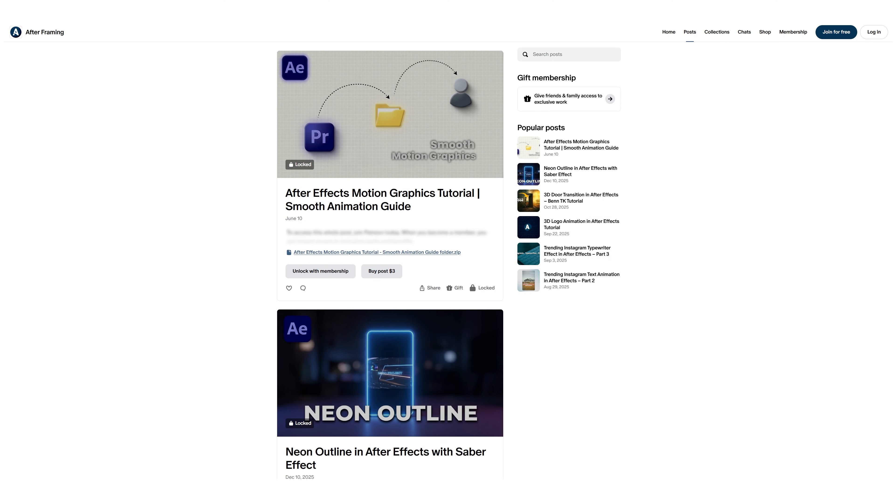
{"action": "scroll", "coordinate": [390, 247], "scroll_direction": "down", "scroll_amount": 1}
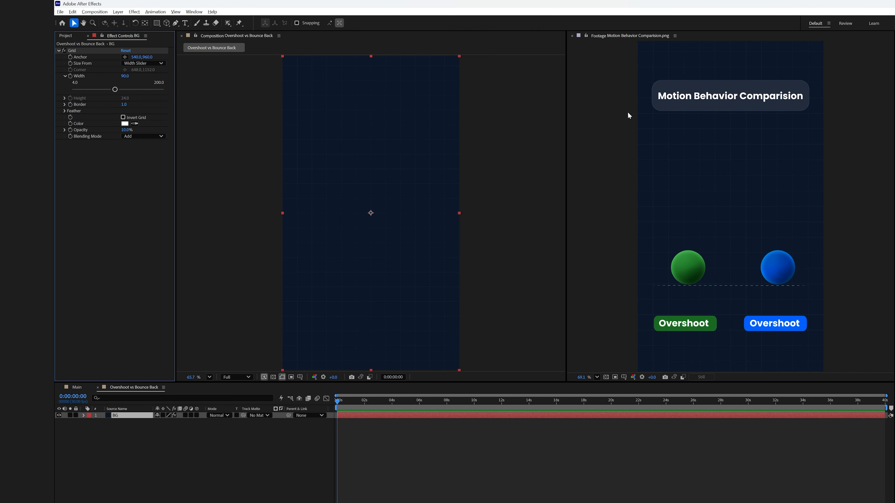
Draw a rectangle shape about 906 × 157 px near the top of the composition.
{"action": "left_click", "coordinate": [191, 453]}
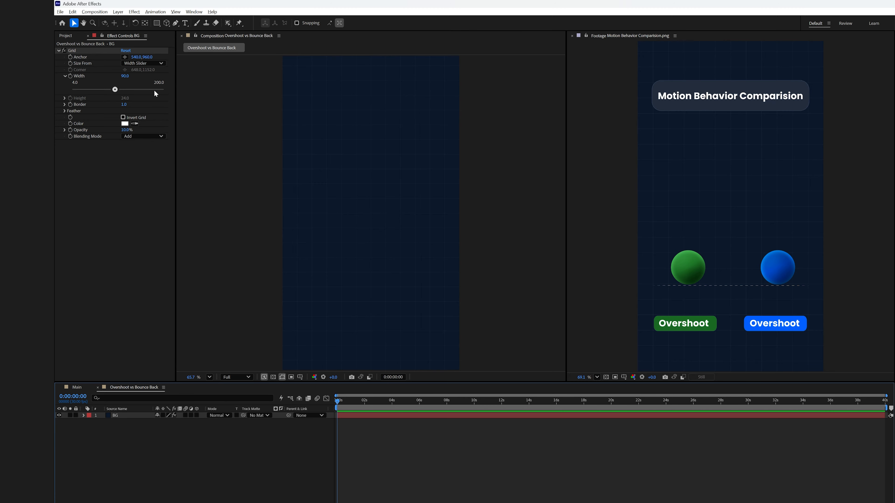
{"action": "left_click", "coordinate": [156, 25]}
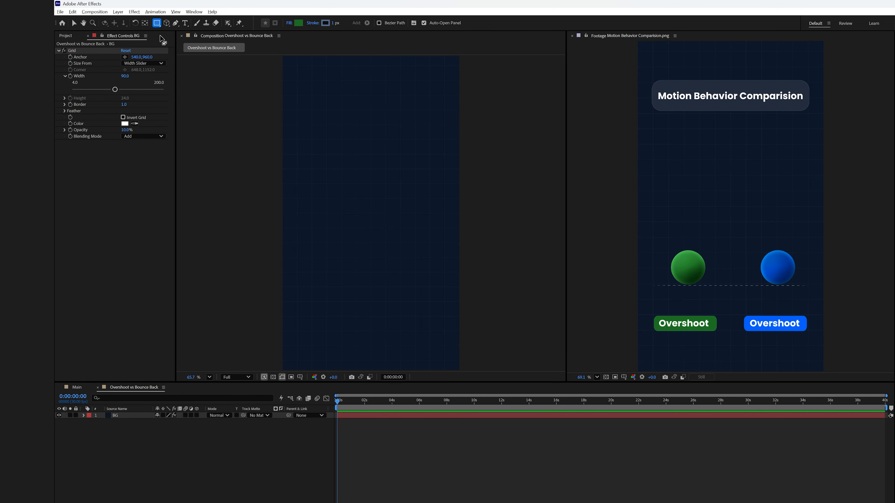
{"action": "mouse_move", "coordinate": [309, 89]}
{"action": "left_mouse_down"}
{"action": "mouse_move", "coordinate": [368, 115]}
{"action": "mouse_move", "coordinate": [457, 115]}
{"action": "left_mouse_up"}
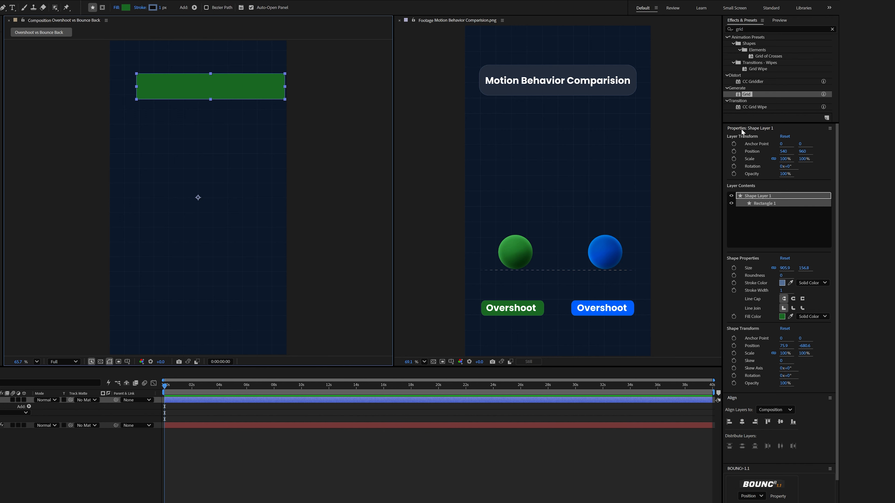
Set the rectangle's roundness to 50.
{"action": "left_click", "coordinate": [781, 275]}
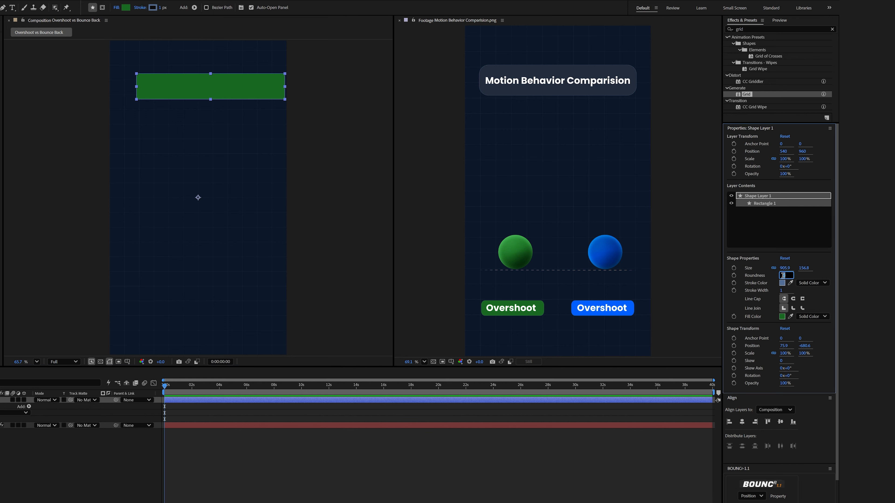
{"action": "type", "text": "50"}
{"action": "key", "text": "Return"}
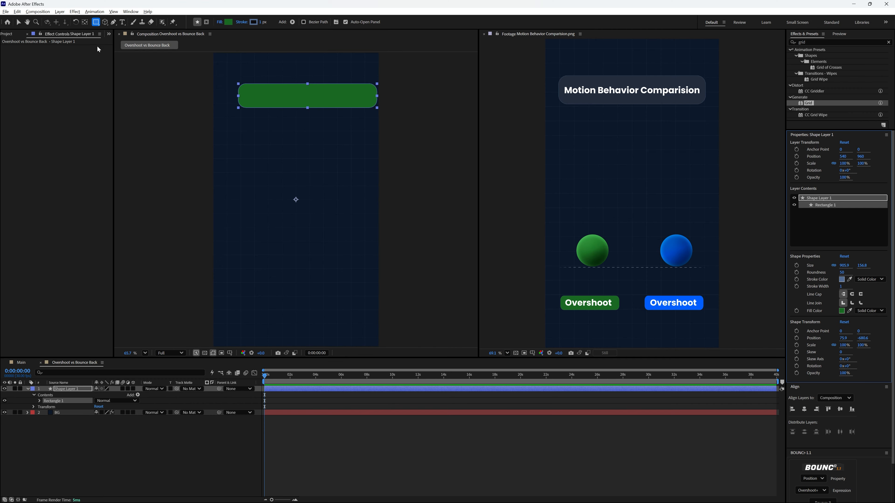
Set the rectangle's fill color by sampling the title box in the reference image with the eyedropper.
{"action": "key", "text": "v"}
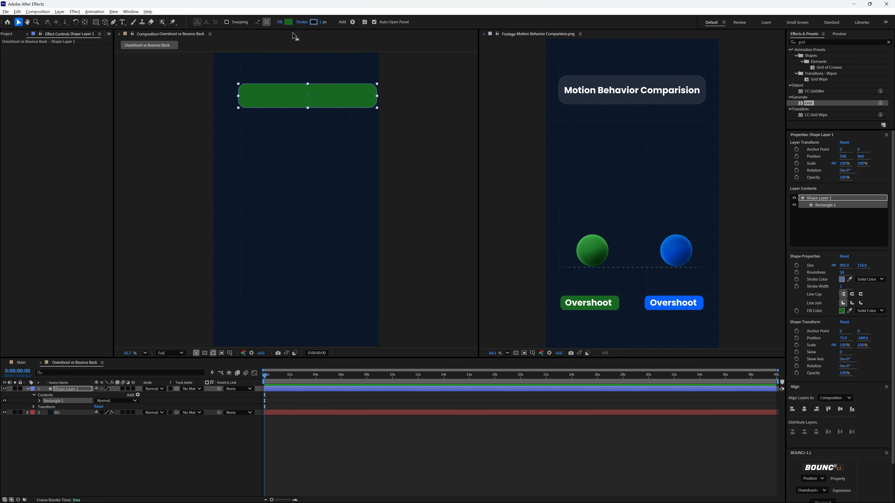
{"action": "left_click", "coordinate": [289, 22]}
{"action": "left_click", "coordinate": [248, 168]}
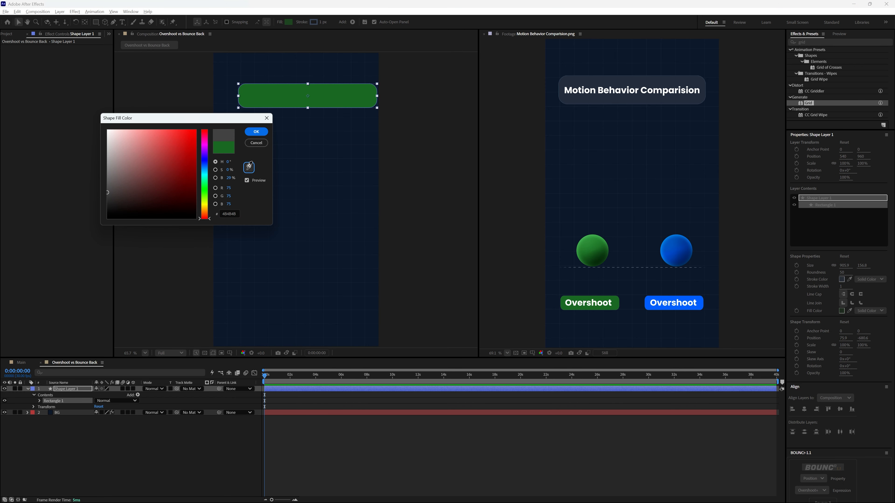
{"action": "left_click", "coordinate": [578, 80]}
{"action": "left_click", "coordinate": [256, 131]}
Set the rectangle's stroke color by sampling with the eyedropper and adjusting it slightly lighter.
{"action": "left_click", "coordinate": [313, 22]}
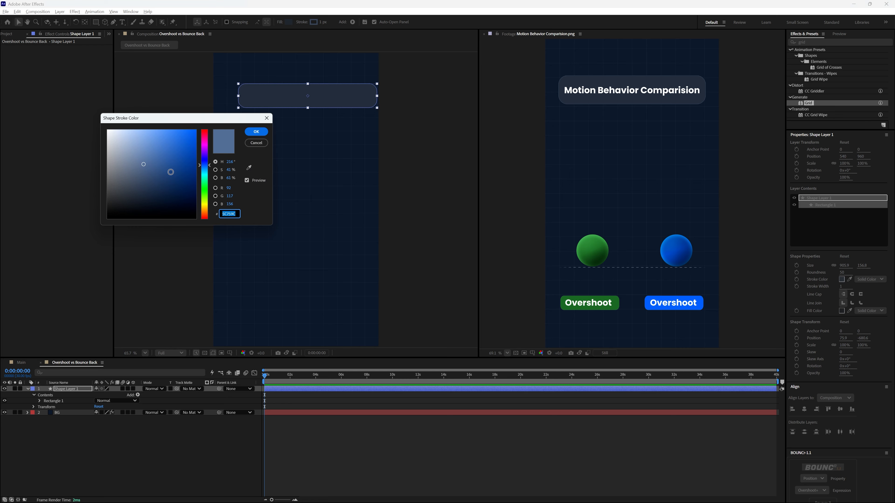
{"action": "left_click", "coordinate": [249, 167]}
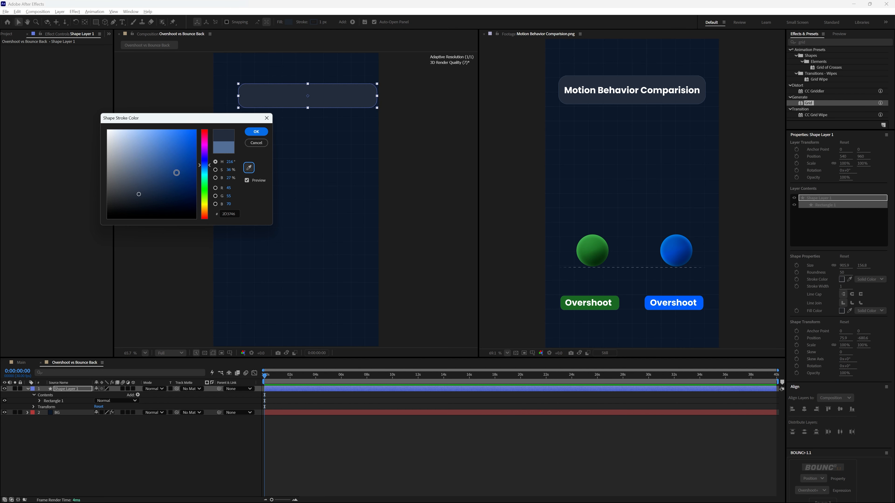
{"action": "left_click_drag", "start_coordinate": [146, 160], "coordinate": [141, 148]}
{"action": "left_click", "coordinate": [256, 132]}
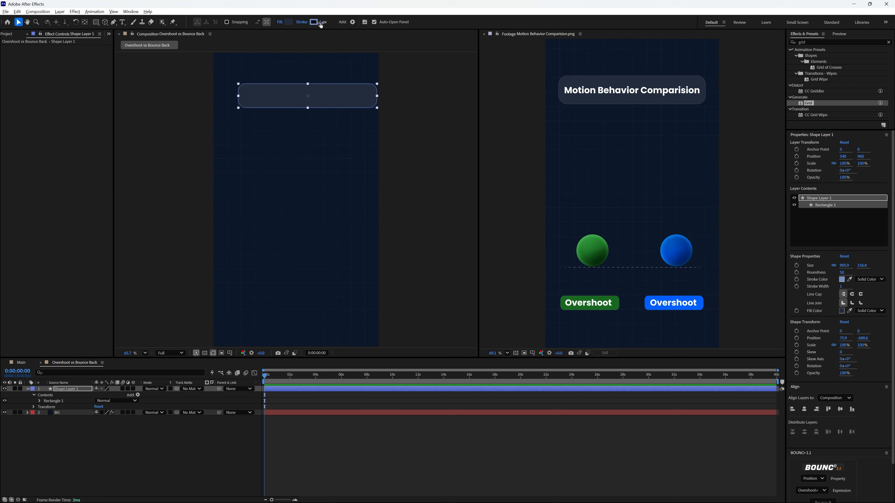
Set the rectangle's stroke width to 1 px.
{"action": "mouse_move", "coordinate": [321, 22]}
{"action": "left_mouse_down"}
{"action": "mouse_move", "coordinate": [337, 23]}
{"action": "mouse_move", "coordinate": [324, 22]}
{"action": "left_mouse_up"}
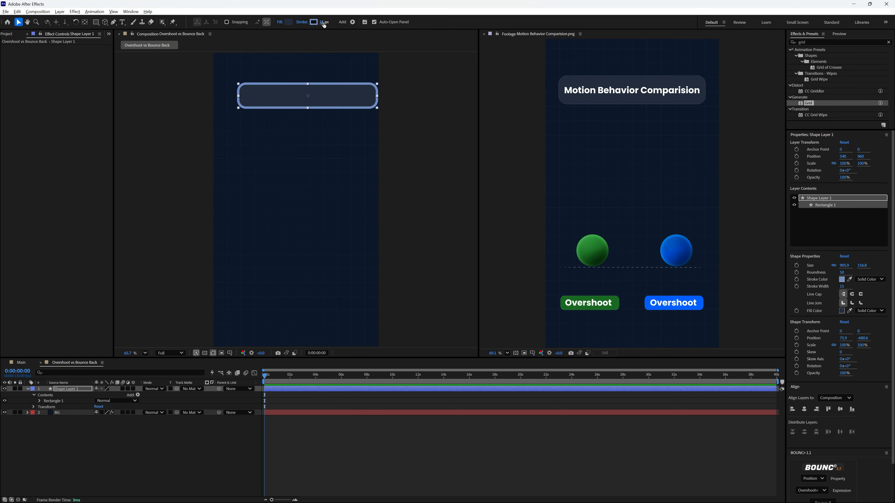
{"action": "left_click", "coordinate": [323, 22]}
{"action": "type", "text": "1"}
{"action": "key", "text": "Return"}
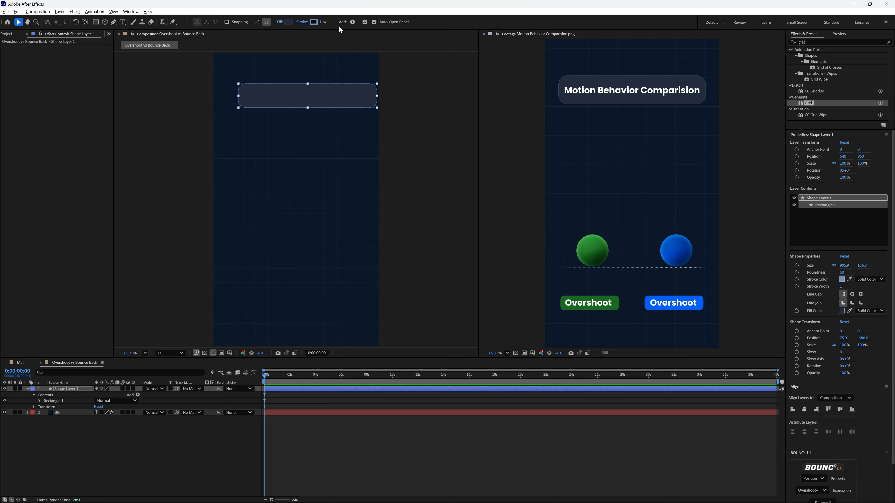
Center the rectangle horizontally in the composition.
{"action": "left_click_drag", "start_coordinate": [339, 93], "coordinate": [334, 95]}
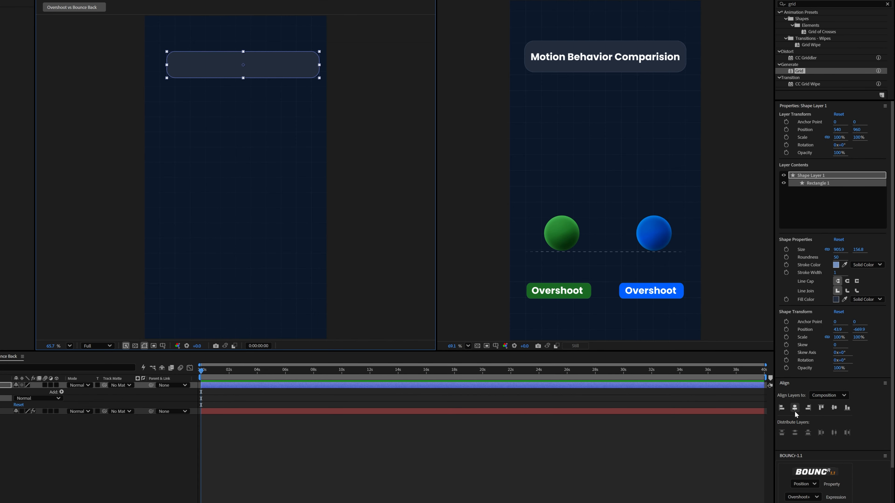
{"action": "left_click", "coordinate": [795, 409]}
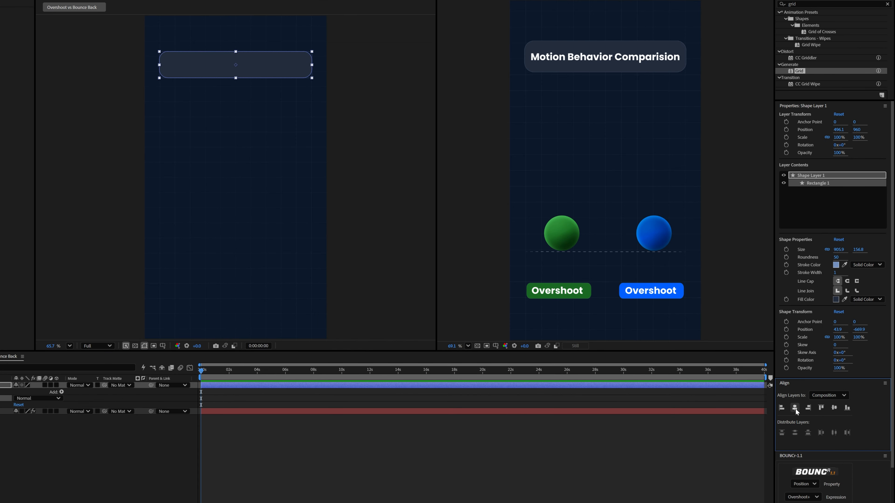
Rename the shape layer to Motion Behavior.
{"action": "right_click", "coordinate": [121, 425]}
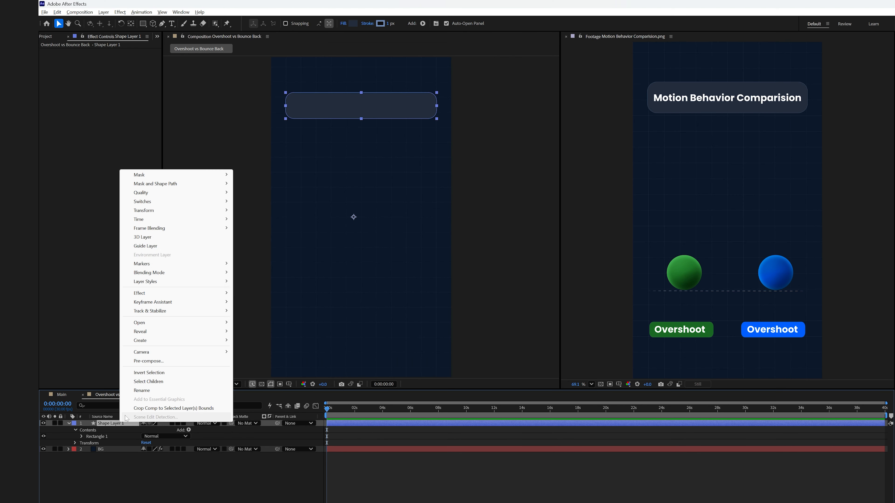
{"action": "left_click", "coordinate": [141, 402]}
{"action": "type", "text": "Motion Behavior"}
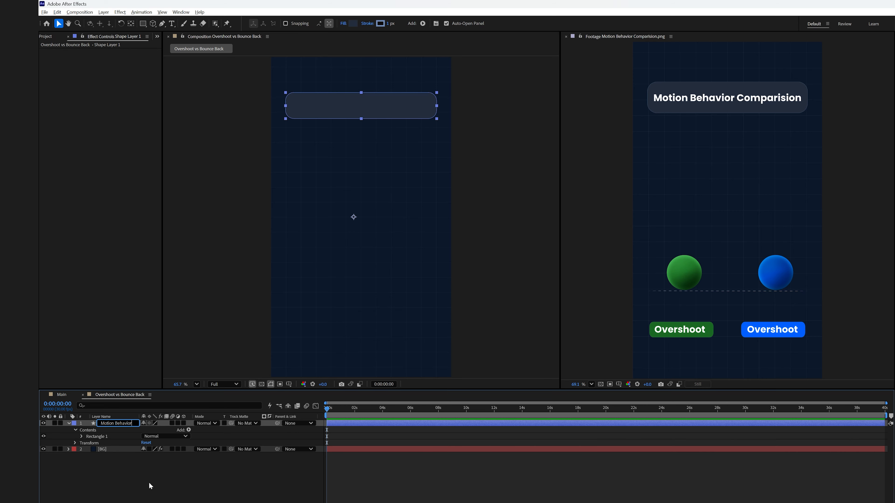
{"action": "left_click", "coordinate": [151, 468]}
Add a text layer inside the rectangle and paste the title Motion Behavior Comparison.
{"action": "left_click", "coordinate": [171, 23]}
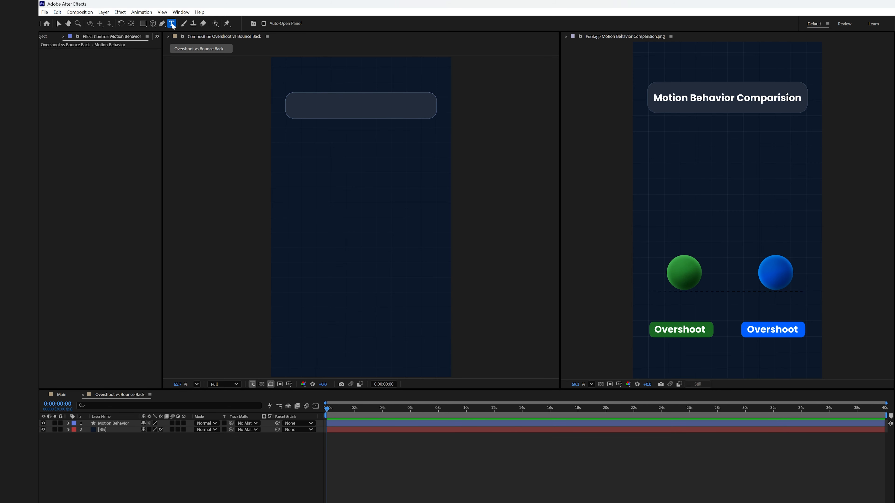
{"action": "left_click", "coordinate": [303, 108]}
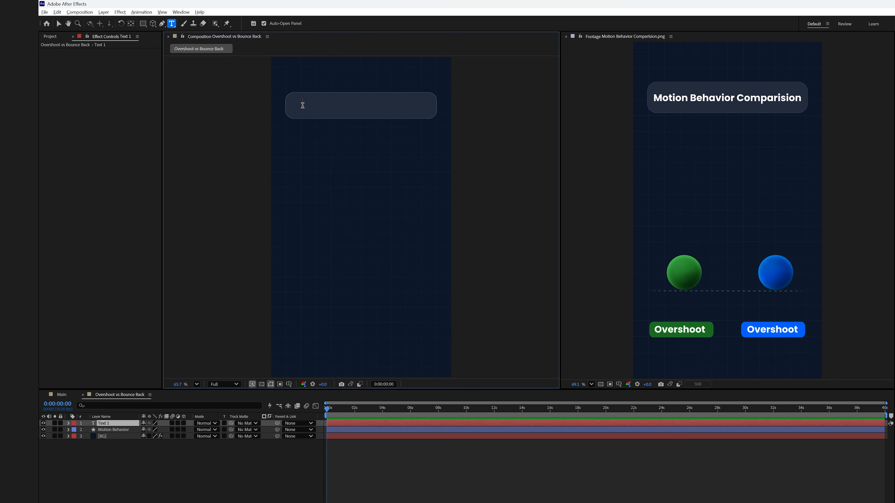
{"action": "type", "text": "Motion Behavior Comparison"}
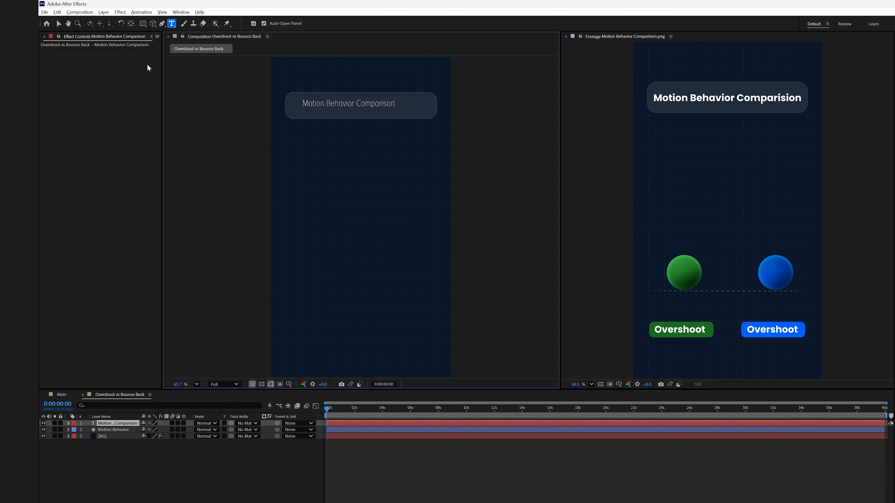
Set the title text's font to Poppins Bold.
{"action": "left_click", "coordinate": [58, 23]}
{"action": "type", "text": "popp"}
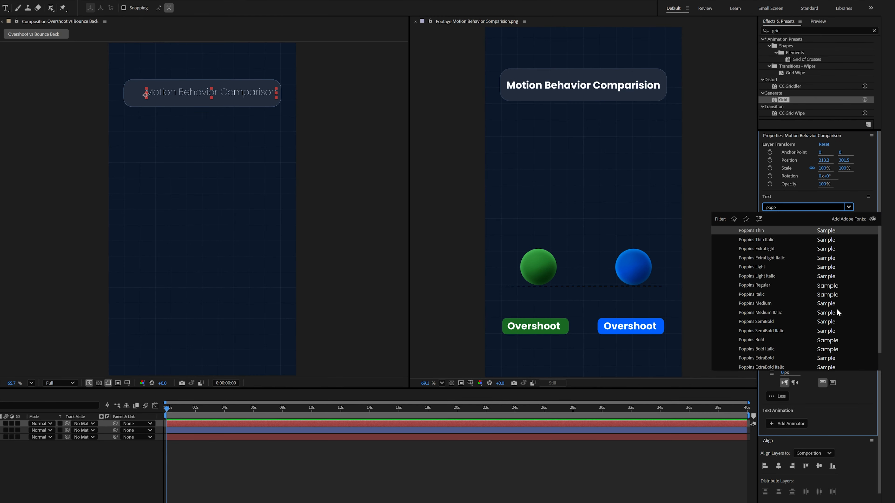
{"action": "left_click", "coordinate": [761, 340]}
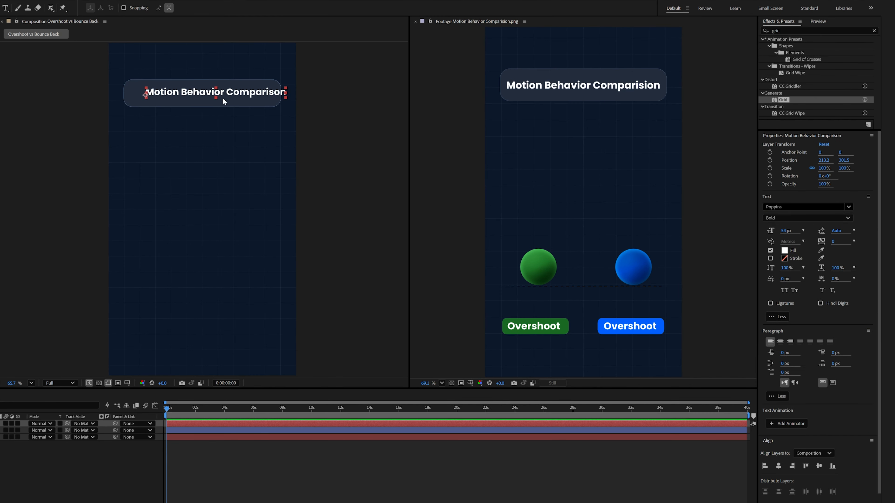
Reposition the title text and center it horizontally in the composition.
{"action": "left_click", "coordinate": [100, 25]}
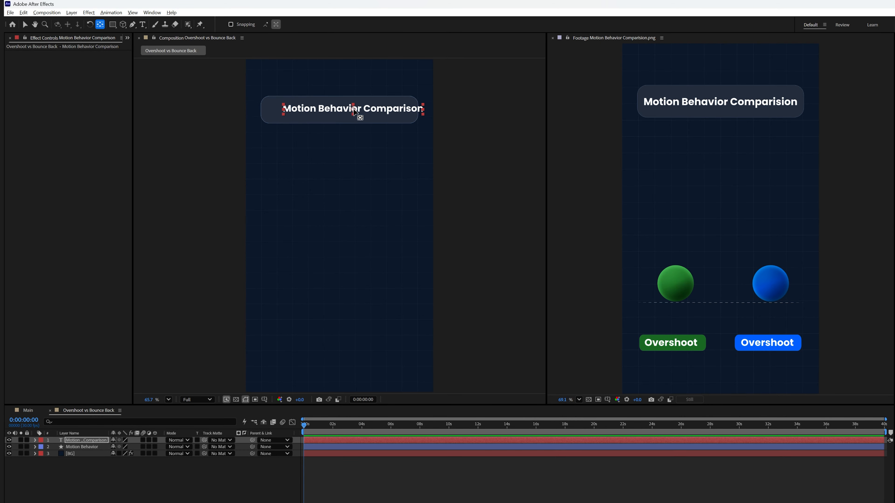
{"action": "key", "text": "v"}
{"action": "left_click_drag", "start_coordinate": [354, 109], "coordinate": [341, 110]}
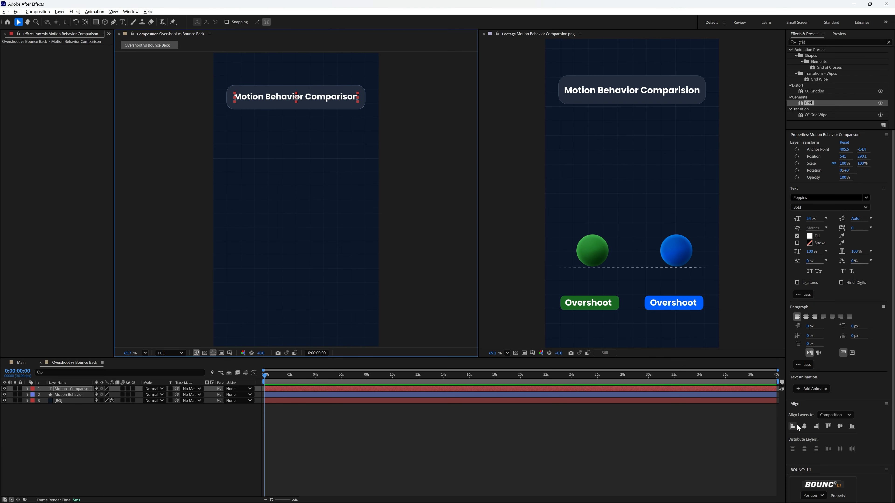
{"action": "left_click", "coordinate": [803, 427]}
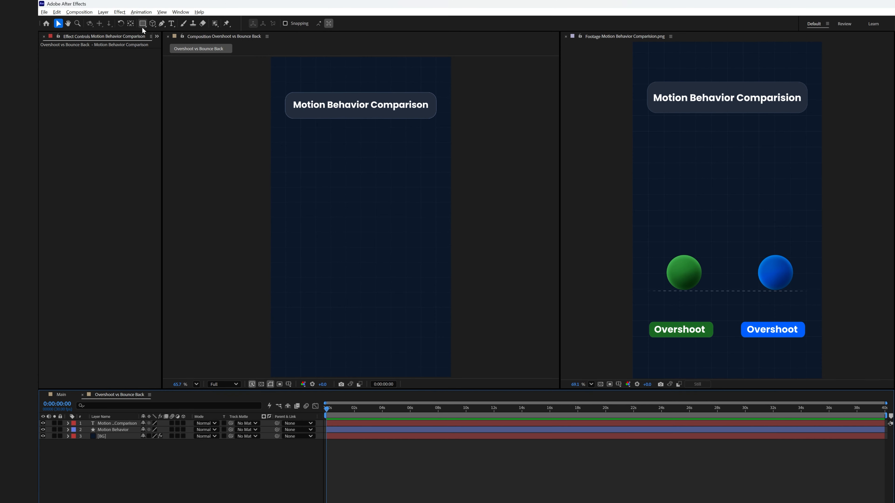
Draw a rectangle about 361 by 107 px near the lower left of the composition.
{"action": "left_click", "coordinate": [142, 24]}
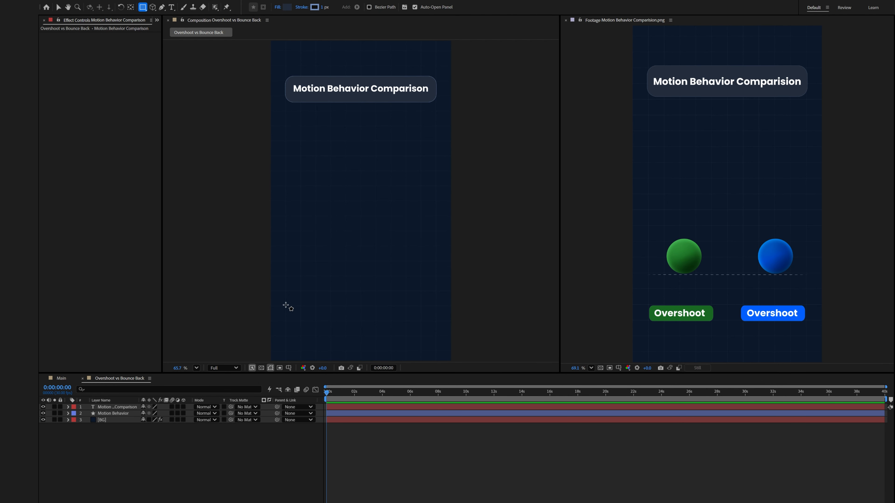
{"action": "left_click_drag", "start_coordinate": [286, 306], "coordinate": [322, 318]}
{"action": "left_click", "coordinate": [58, 7]}
Set the rectangle's roundness to 31.
{"action": "left_click", "coordinate": [792, 281]}
{"action": "type", "text": "5"}
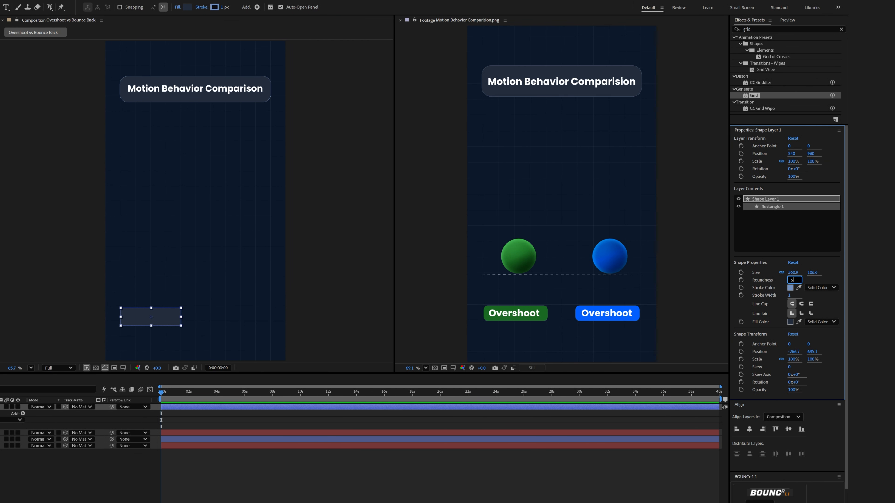
{"action": "type", "text": "0"}
{"action": "key", "text": "Return"}
{"action": "mouse_move", "coordinate": [789, 281]}
{"action": "left_mouse_down"}
{"action": "mouse_move", "coordinate": [782, 282]}
{"action": "mouse_move", "coordinate": [798, 286]}
{"action": "left_mouse_up"}
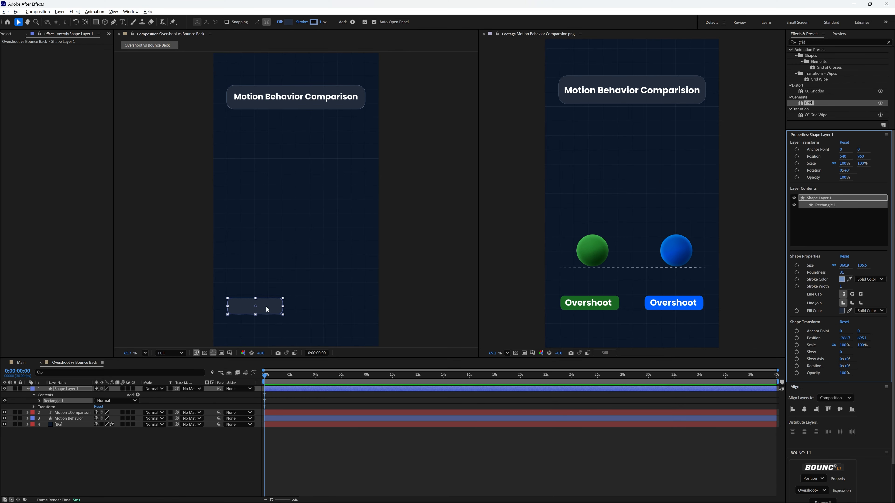
Nudge the rectangle and fill it with the green sampled from the reference image's Overshoot label.
{"action": "left_click_drag", "start_coordinate": [280, 305], "coordinate": [287, 305]}
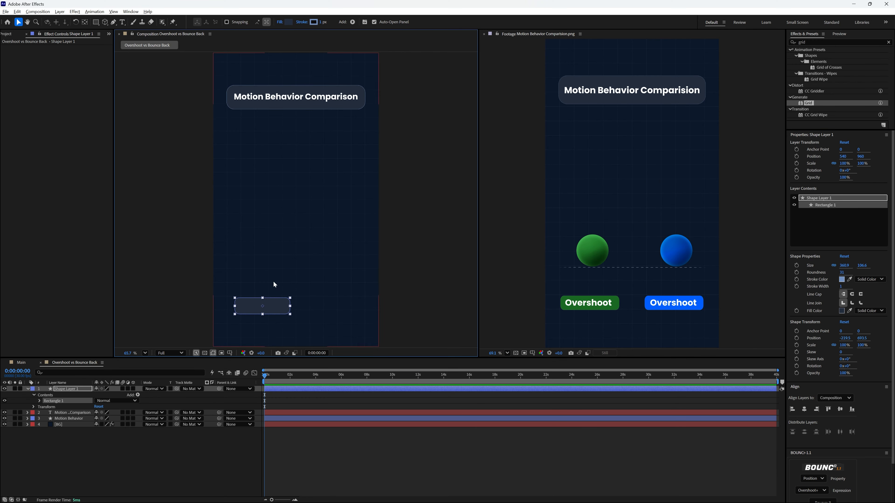
{"action": "left_click", "coordinate": [288, 22]}
{"action": "left_click", "coordinate": [248, 169]}
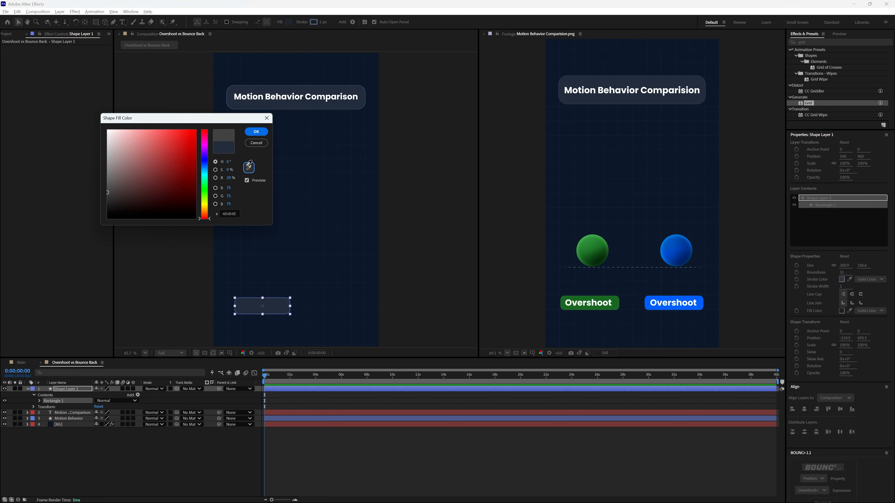
{"action": "left_click", "coordinate": [616, 302]}
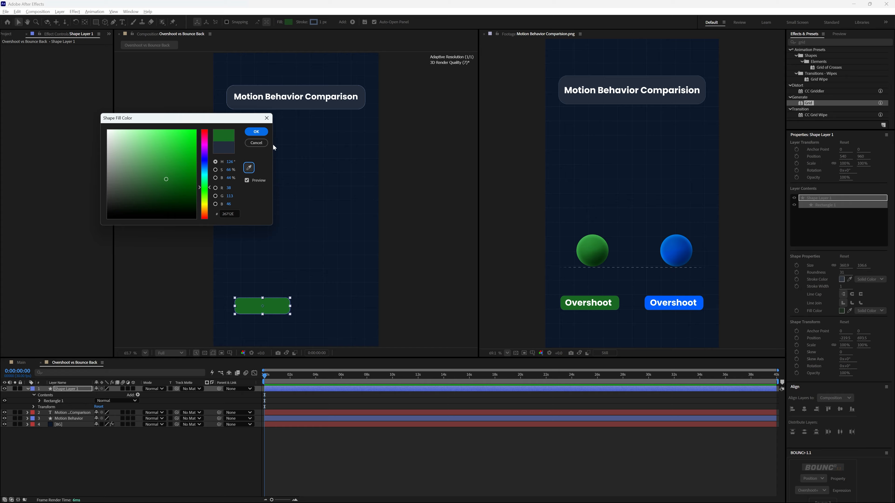
{"action": "left_click", "coordinate": [256, 131]}
{"action": "left_click", "coordinate": [262, 226]}
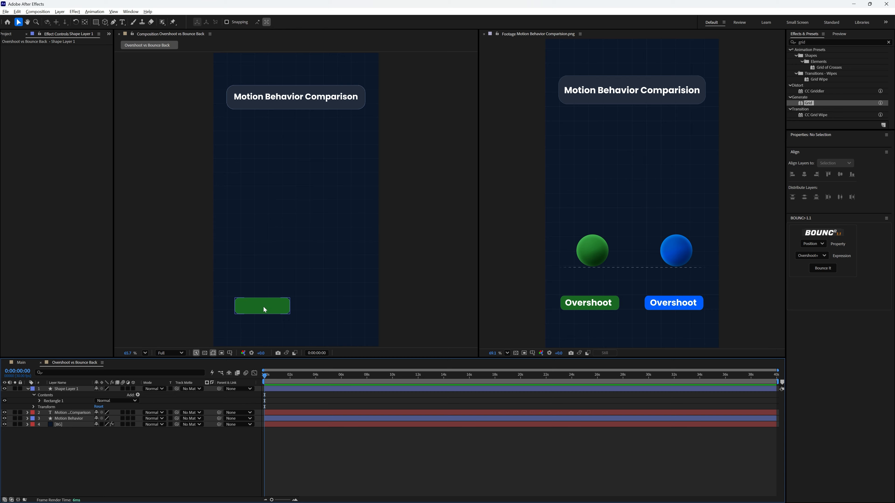
Enable the proportional grid and reposition the green rectangle against the grid lines.
{"action": "left_click", "coordinate": [230, 354]}
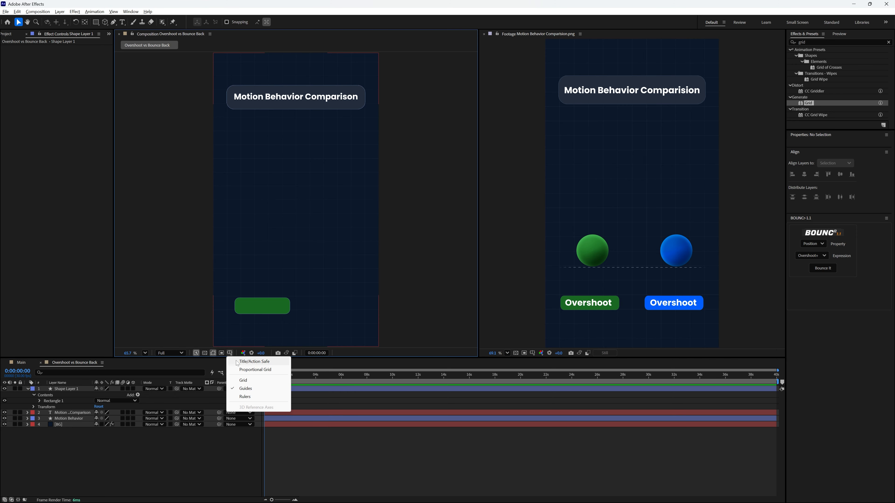
{"action": "left_click", "coordinate": [246, 370]}
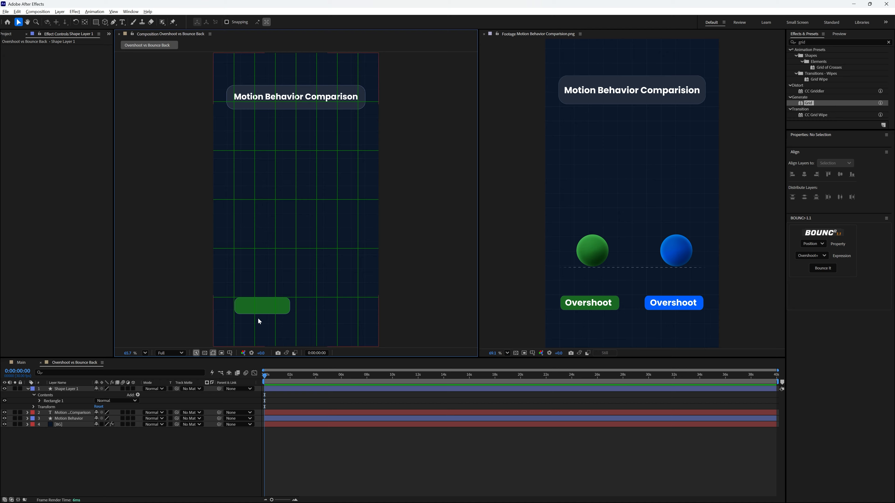
{"action": "left_click", "coordinate": [262, 309]}
{"action": "left_click_drag", "start_coordinate": [265, 308], "coordinate": [258, 302]}
Rename the green rectangle's shape layer to Overshoot.
{"action": "right_click", "coordinate": [76, 388]}
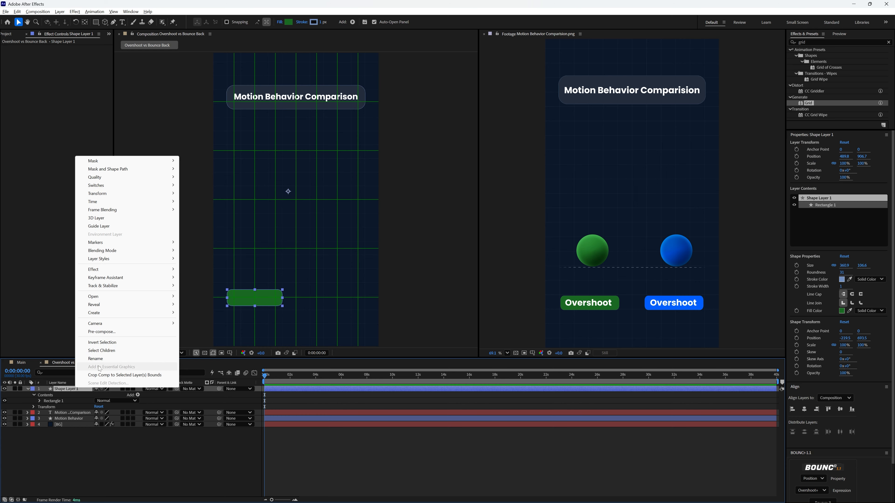
{"action": "left_click", "coordinate": [104, 358]}
{"action": "type", "text": "Overshoot"}
{"action": "key", "text": "Return"}
{"action": "left_click", "coordinate": [132, 256]}
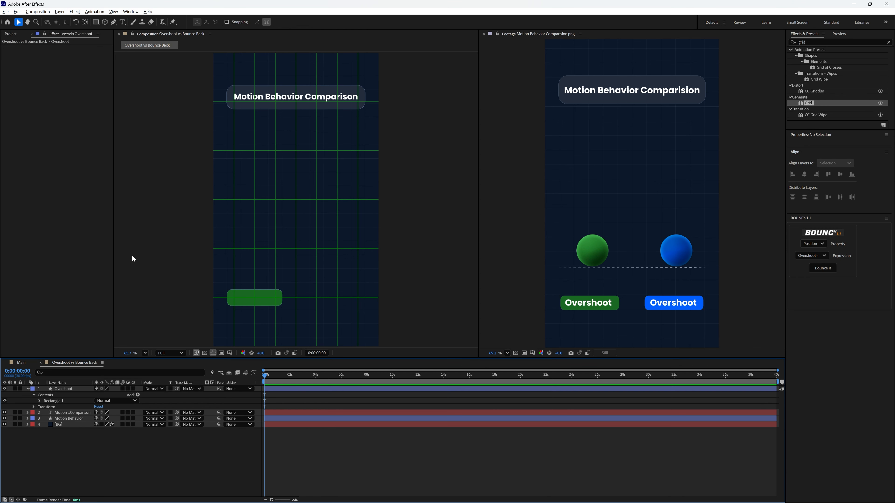
Add a text layer reading Overshoot on the green rectangle and center it there.
{"action": "left_click", "coordinate": [122, 23]}
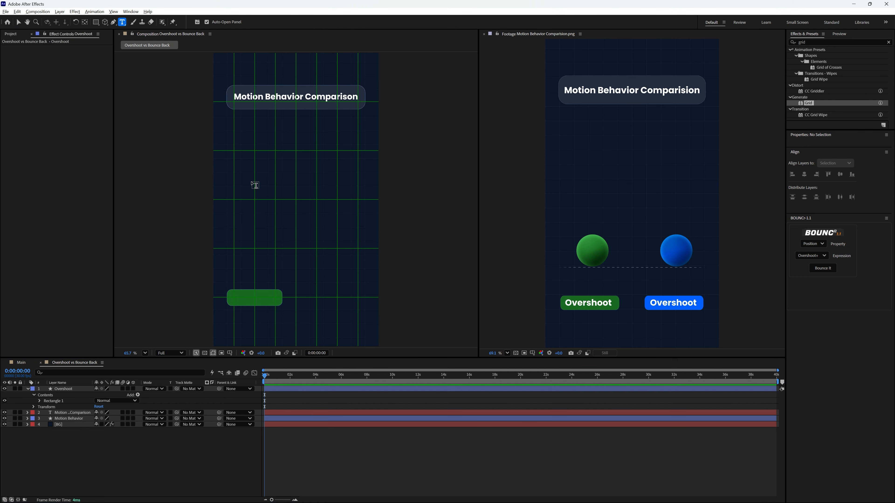
{"action": "left_click", "coordinate": [242, 296]}
{"action": "type", "text": "Overshoot"}
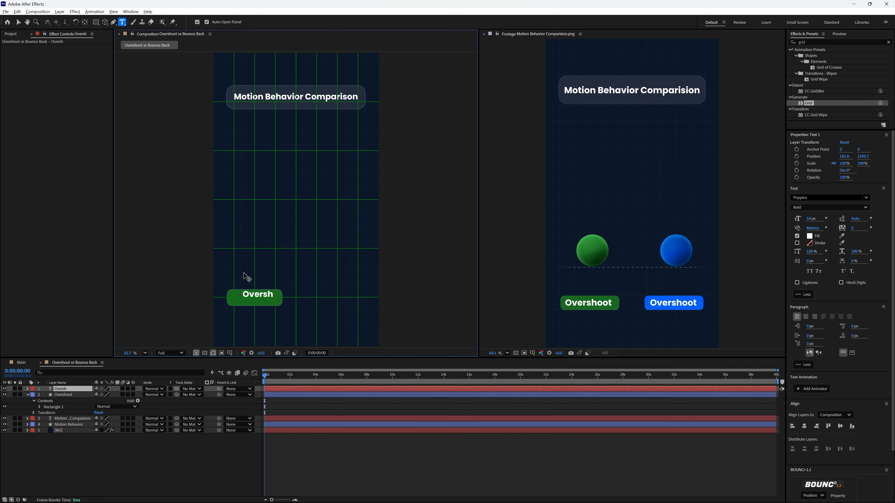
{"action": "left_click", "coordinate": [18, 23]}
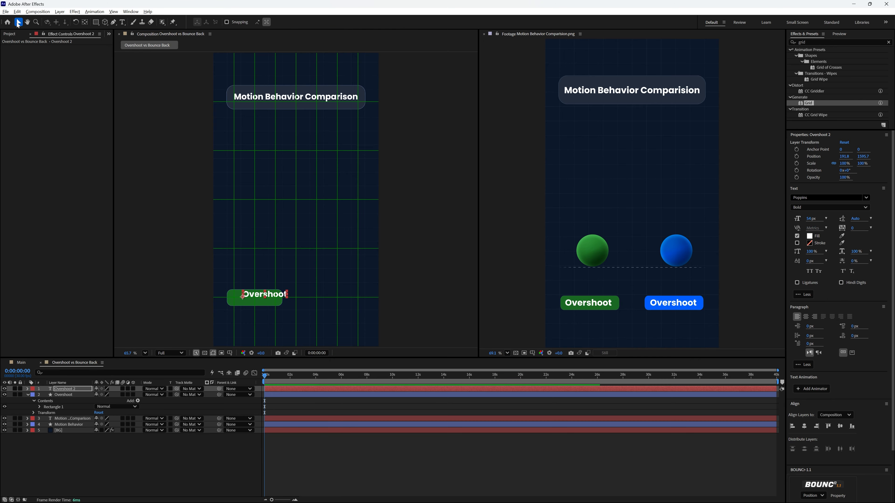
{"action": "left_click_drag", "start_coordinate": [261, 298], "coordinate": [251, 298]}
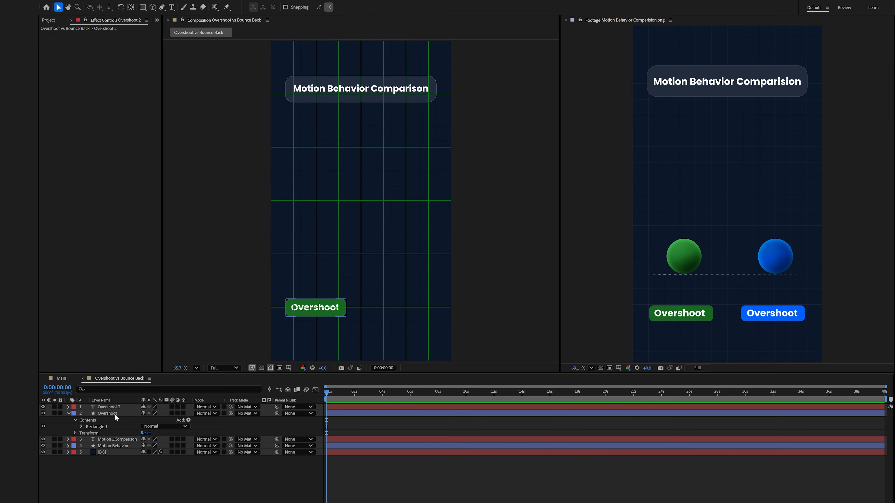
Duplicate the Overshoot rectangle and text layers and move the copies to the right side.
{"action": "left_click", "coordinate": [115, 414]}
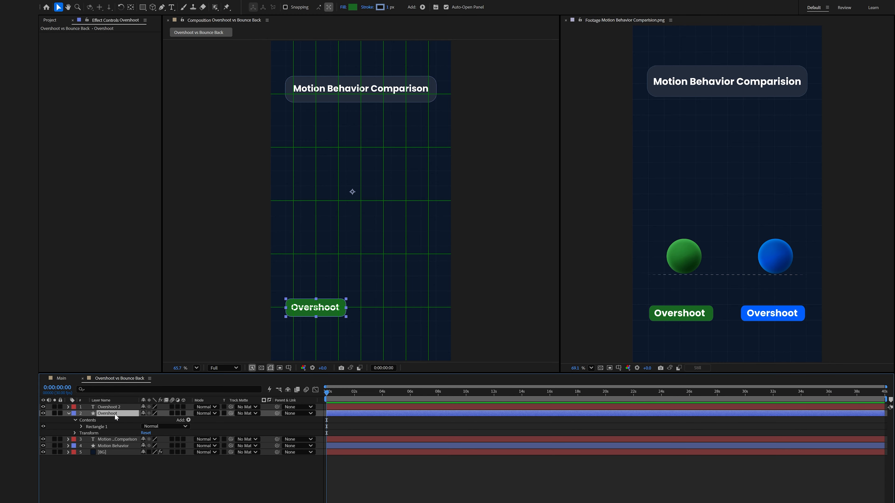
{"action": "left_click", "coordinate": [115, 407], "text": "shift"}
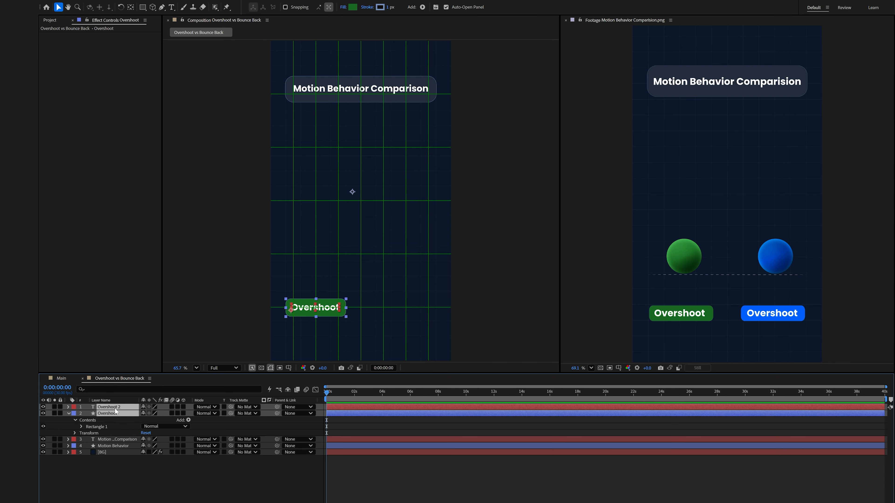
{"action": "key", "text": "ctrl+d"}
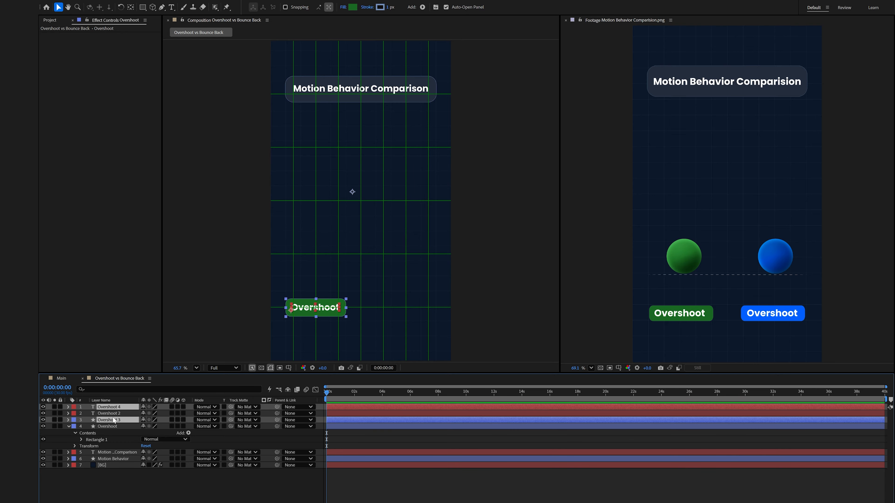
{"action": "left_click_drag", "start_coordinate": [113, 418], "coordinate": [115, 414]}
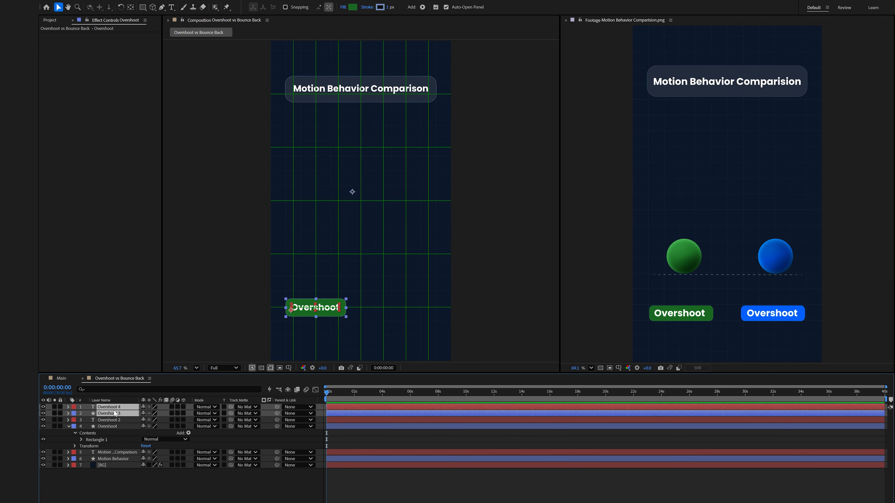
{"action": "key", "text": "p"}
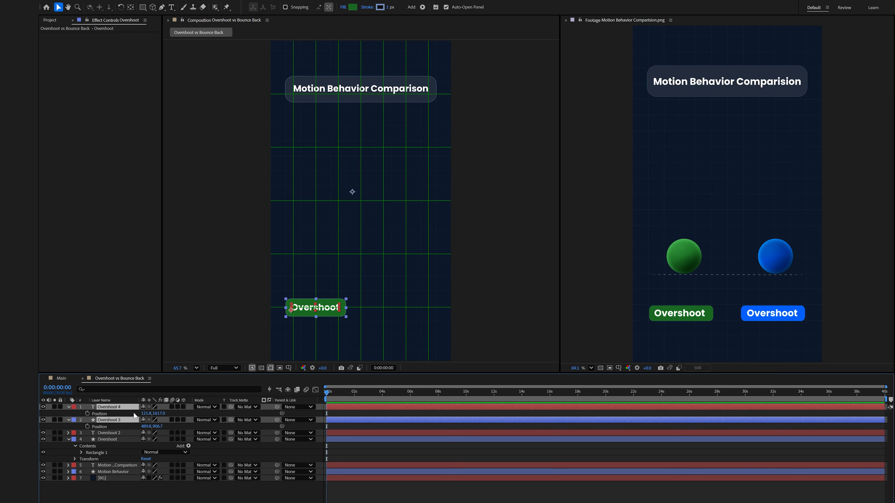
{"action": "left_click_drag", "start_coordinate": [142, 414], "coordinate": [362, 427]}
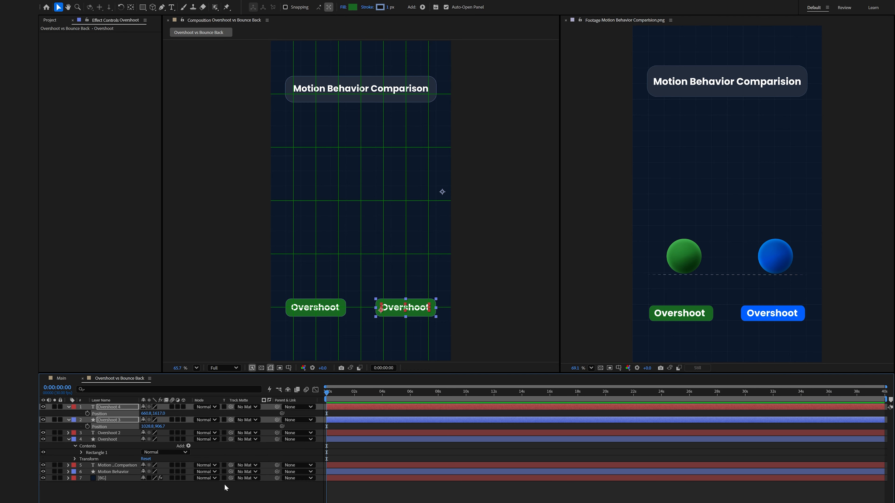
{"action": "left_click", "coordinate": [220, 493]}
Rename the duplicated rectangle layer to Bounce Back.
{"action": "right_click", "coordinate": [118, 421]}
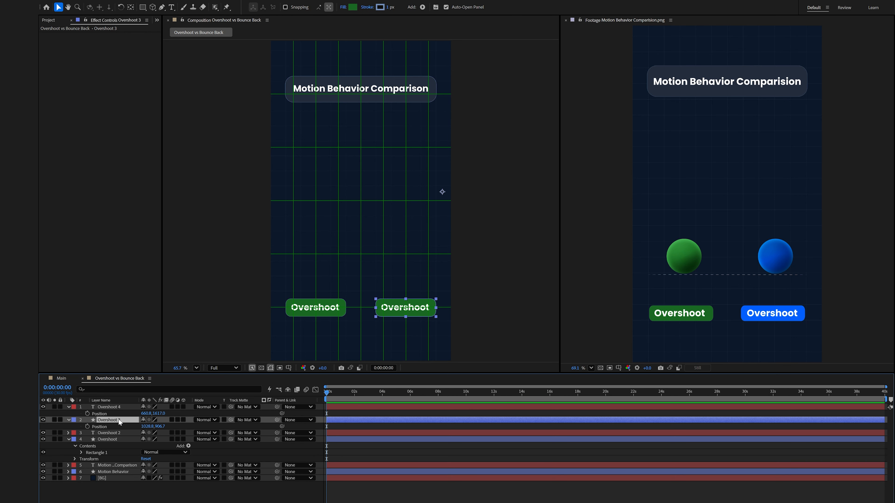
{"action": "left_click", "coordinate": [139, 387]}
{"action": "type", "text": "Bounce Back"}
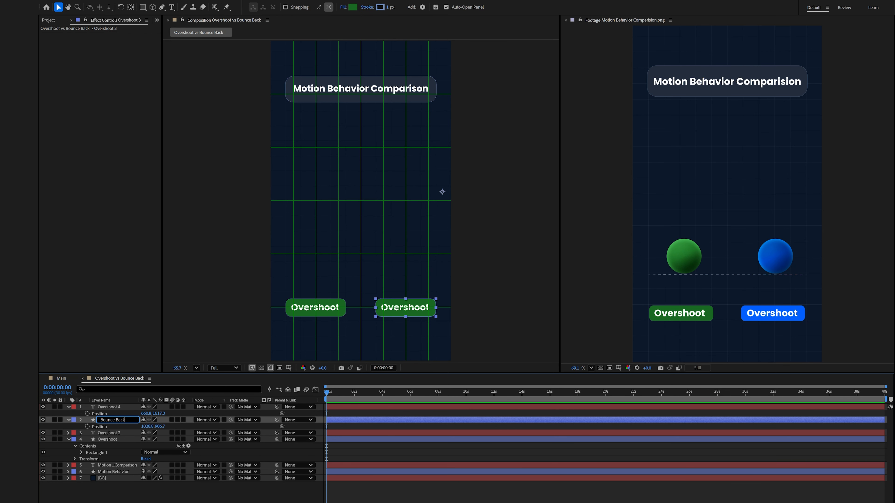
{"action": "key", "text": "Return"}
Replace the duplicated label text with Bounce Back, position it on its rectangle and center its anchor point.
{"action": "double_click", "coordinate": [399, 309]}
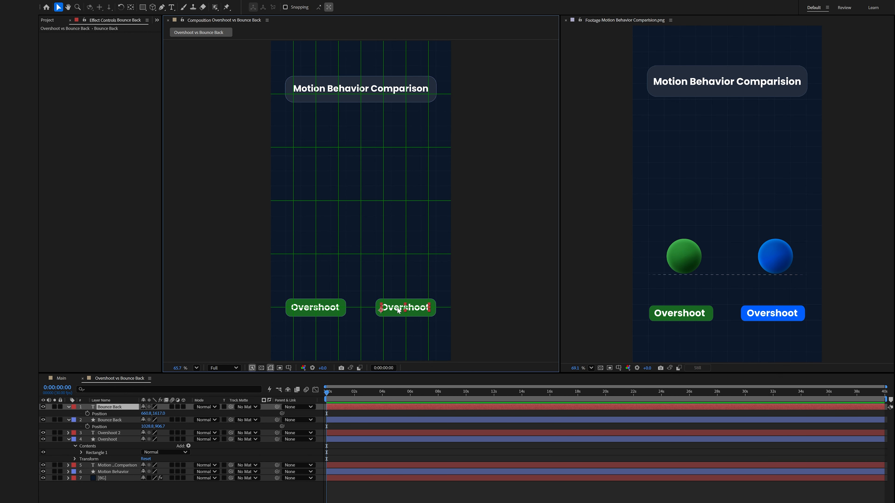
{"action": "type", "text": "Bounce Back"}
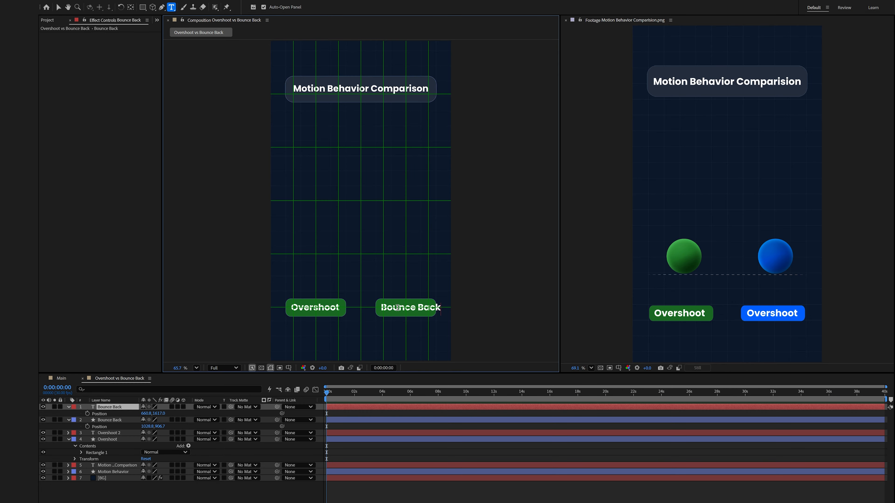
{"action": "left_click", "coordinate": [58, 7]}
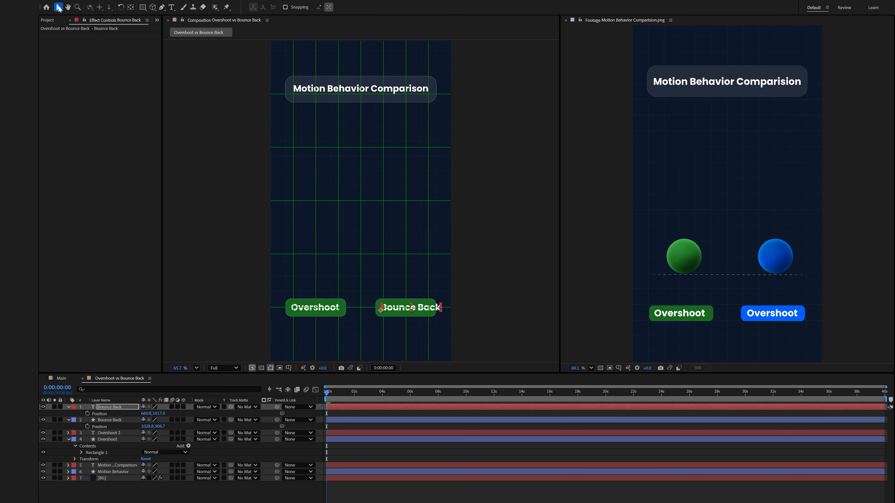
{"action": "left_click_drag", "start_coordinate": [414, 309], "coordinate": [406, 311]}
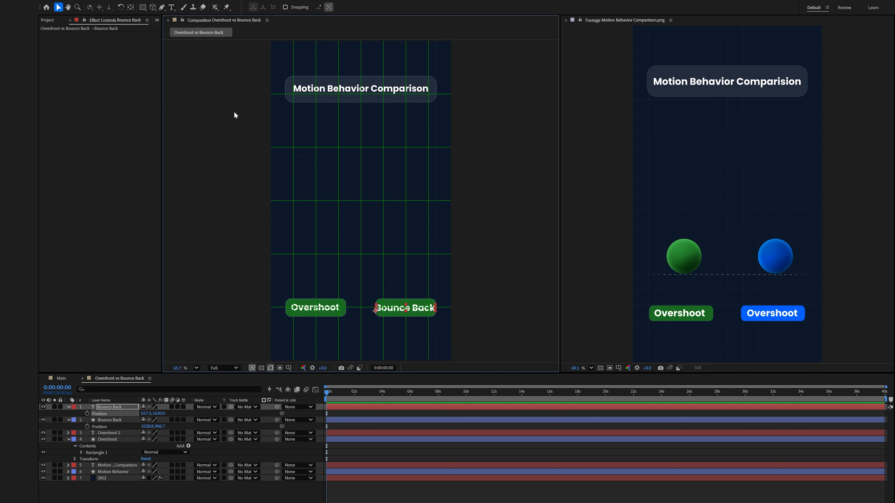
{"action": "left_click", "coordinate": [130, 7]}
{"action": "key", "text": "ctrl+alt+Home"}
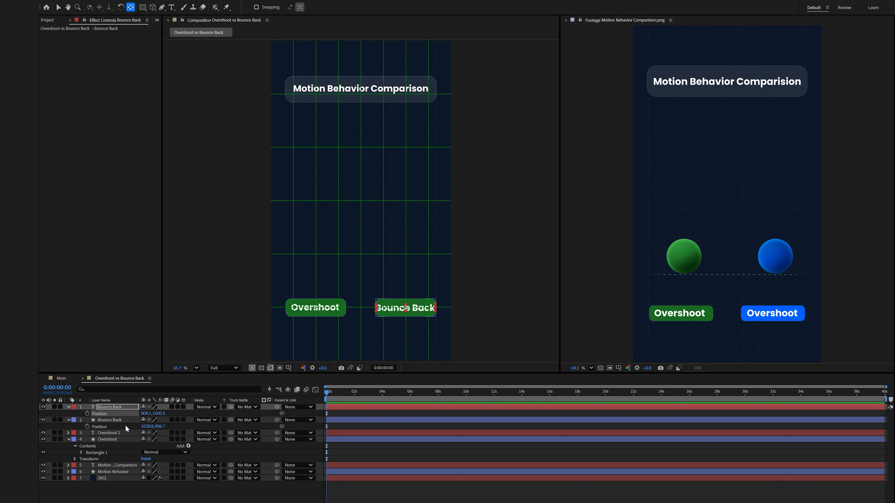
Scale both label text layers to 89%.
{"action": "left_click", "coordinate": [123, 432]}
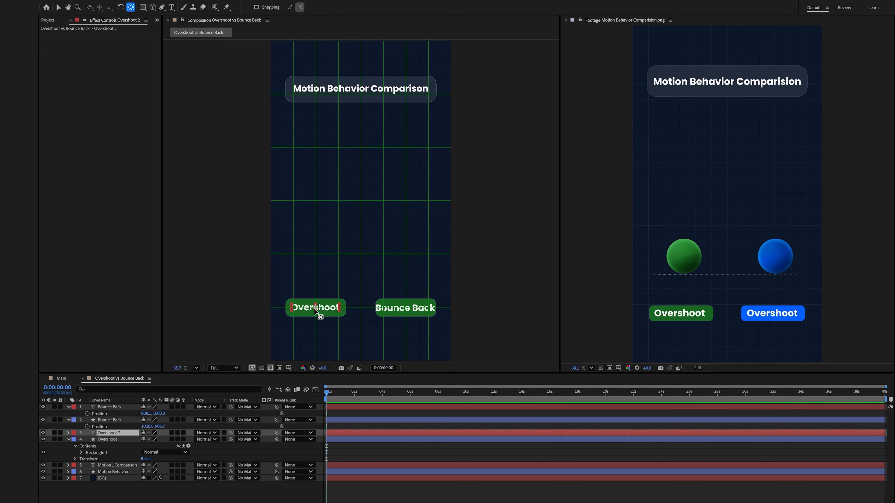
{"action": "key", "text": "v"}
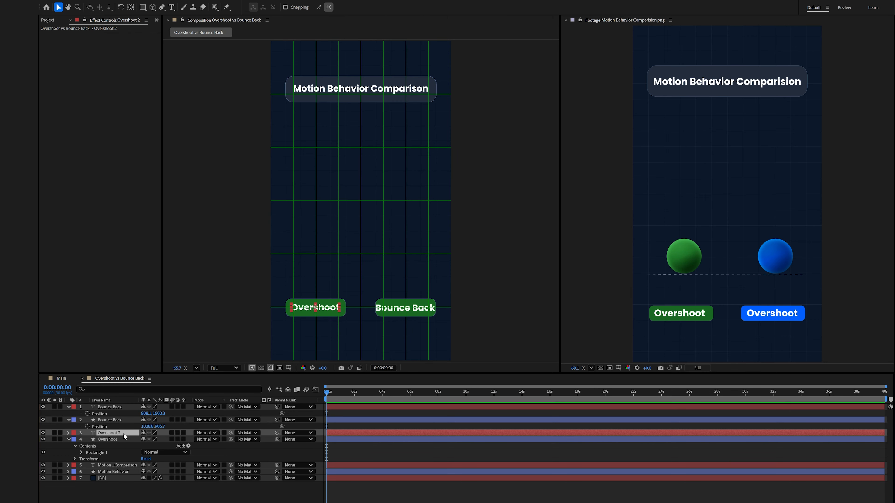
{"action": "left_click", "coordinate": [120, 408], "text": "ctrl"}
{"action": "key", "text": "s"}
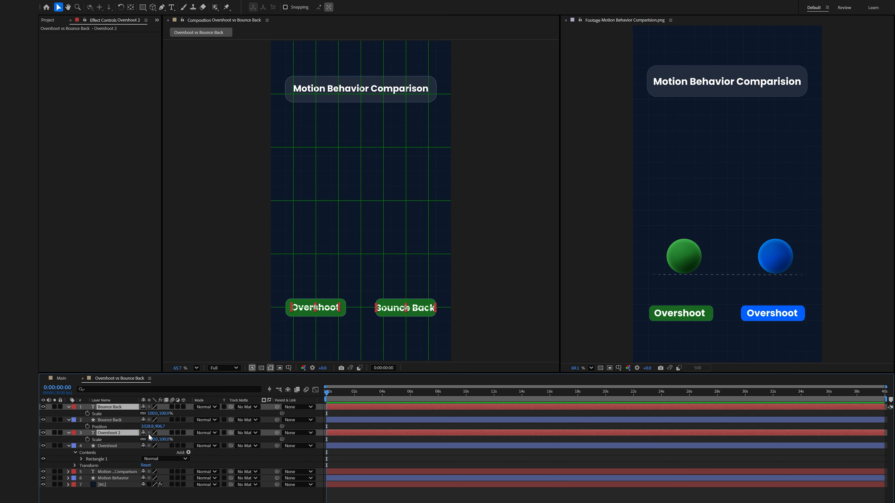
{"action": "left_click_drag", "start_coordinate": [168, 439], "coordinate": [161, 439]}
{"action": "left_click", "coordinate": [120, 419]}
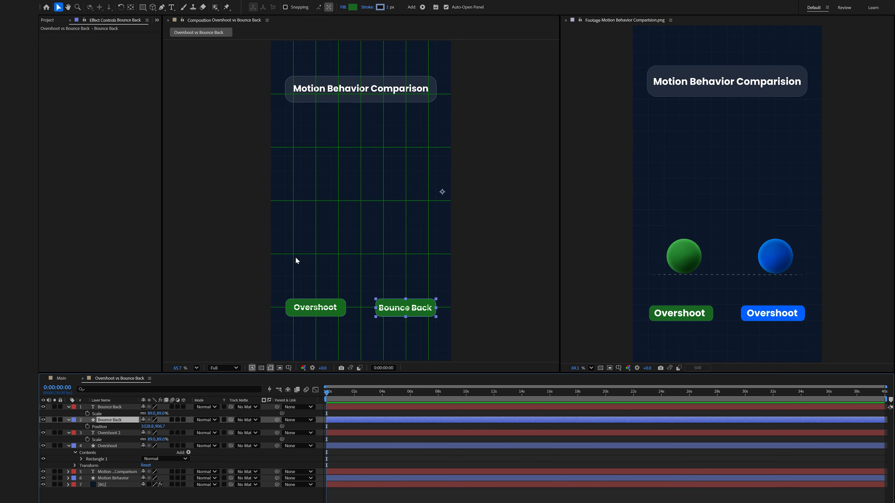
Fill the Bounce Back rectangle with the blue sampled from the reference image's right label.
{"action": "left_click", "coordinate": [353, 10]}
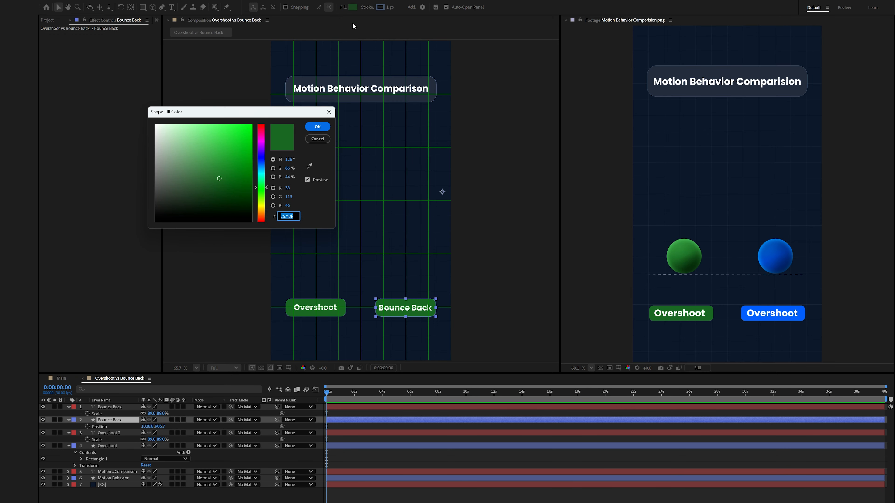
{"action": "left_click", "coordinate": [310, 167]}
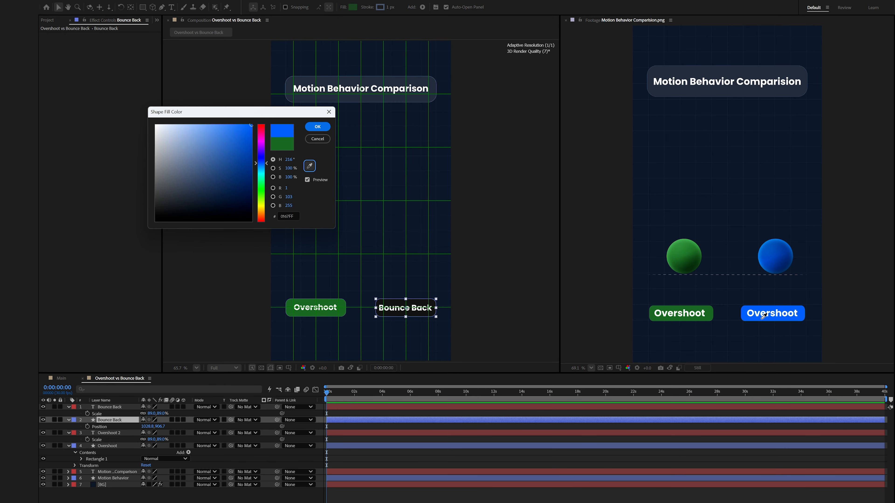
{"action": "left_click", "coordinate": [802, 313]}
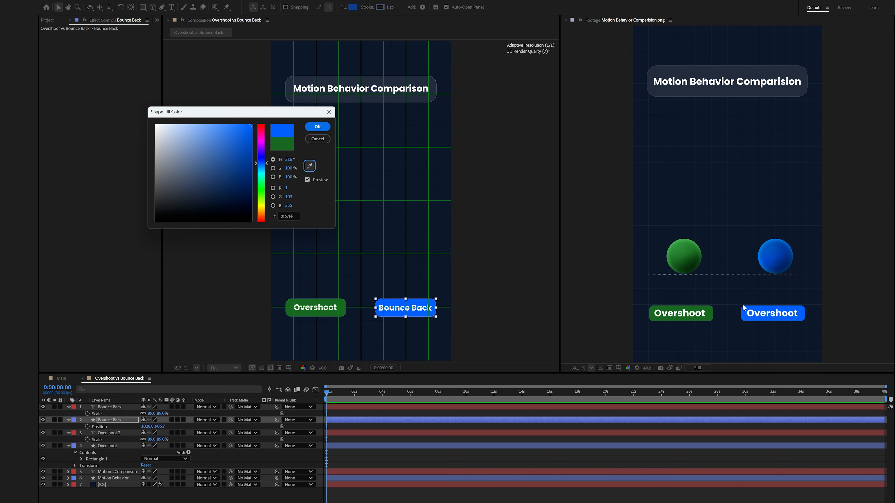
{"action": "left_click", "coordinate": [317, 126]}
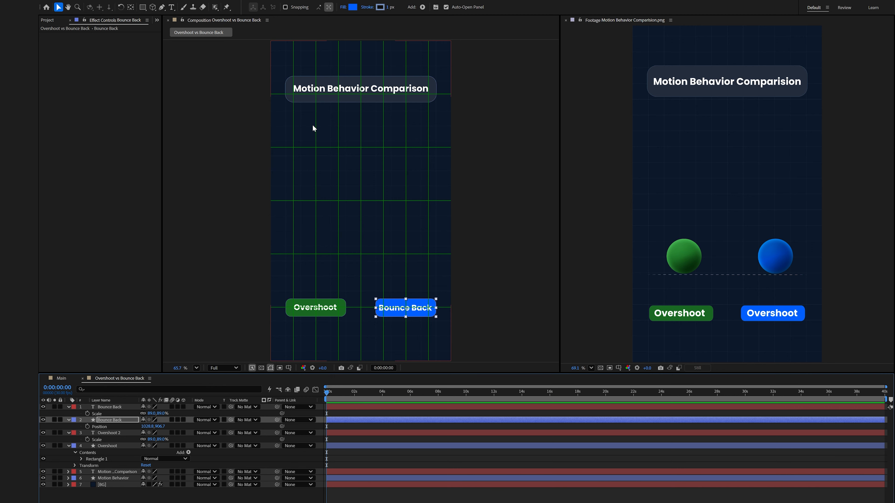
Draw a horizontal line with the Pen tool across the composition above the two labels.
{"action": "left_click", "coordinate": [287, 367]}
{"action": "left_click", "coordinate": [309, 392]}
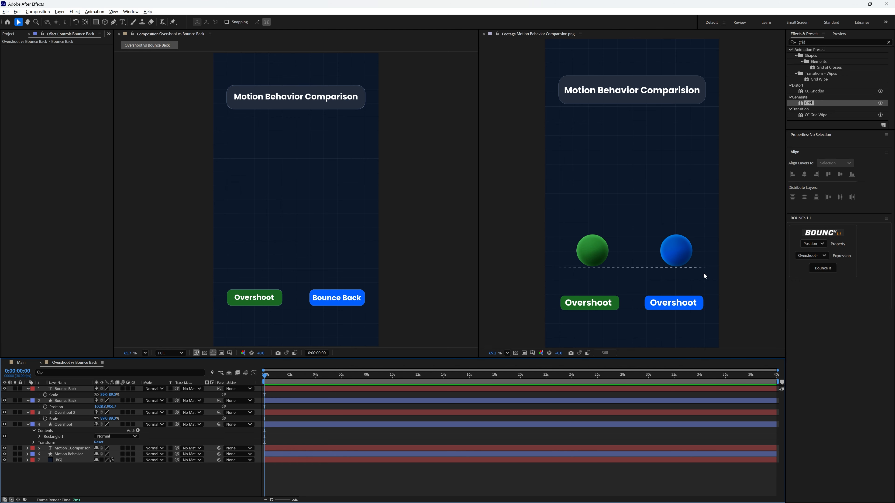
{"action": "left_click", "coordinate": [113, 22]}
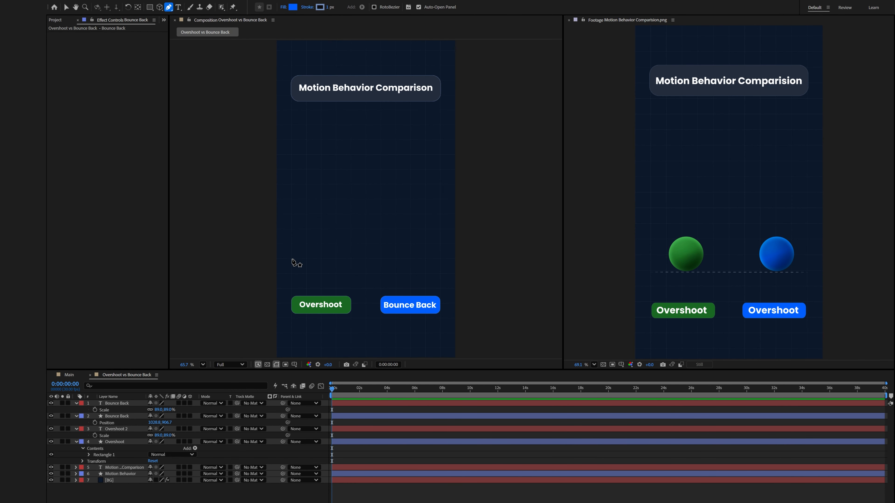
{"action": "left_click", "coordinate": [292, 259]}
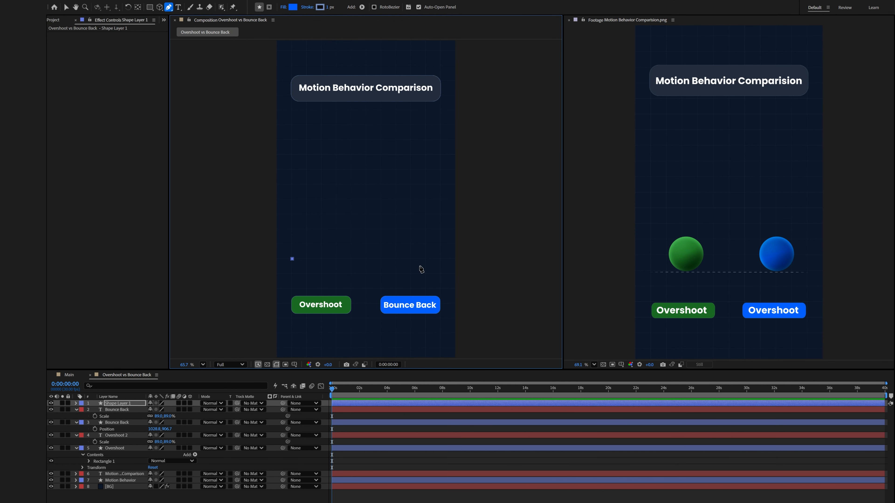
{"action": "left_click", "coordinate": [440, 258]}
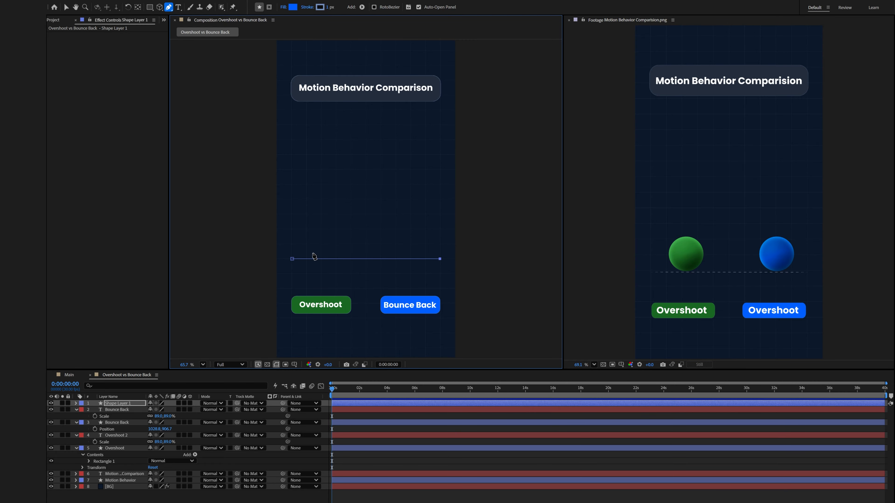
Set the line's fill to none and its stroke color to white.
{"action": "left_click", "coordinate": [283, 7]}
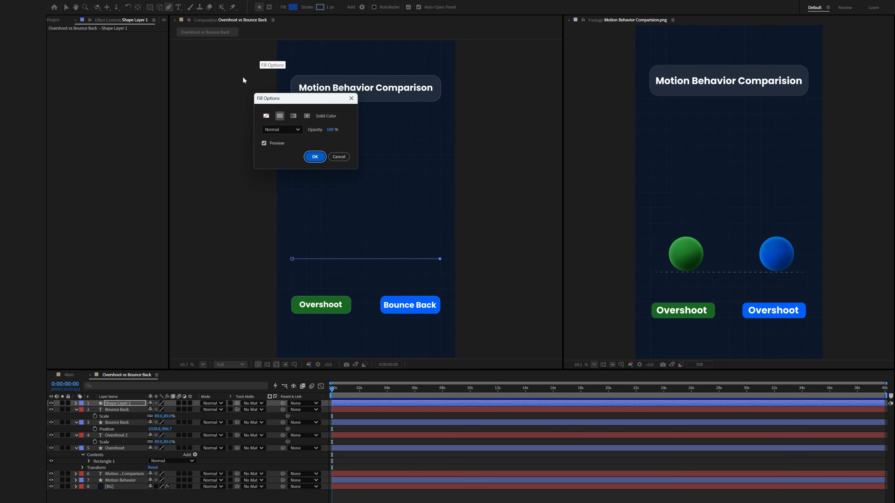
{"action": "left_click", "coordinate": [265, 116]}
{"action": "left_click", "coordinate": [315, 157]}
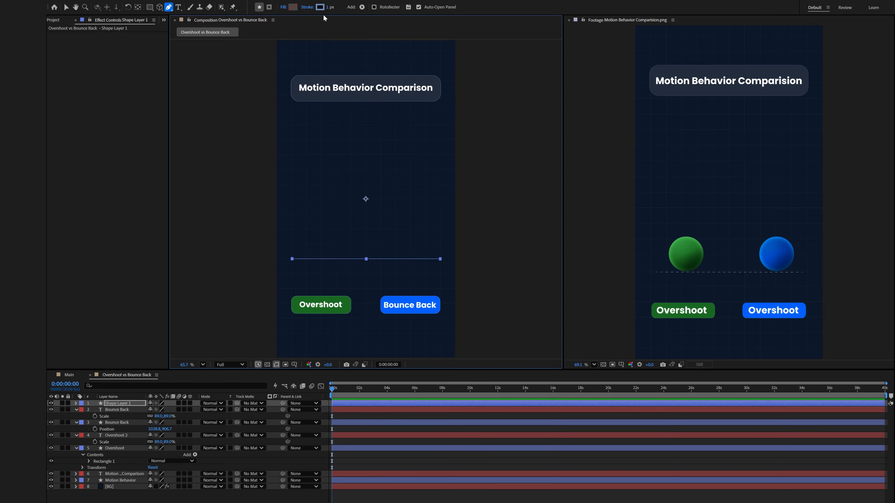
{"action": "left_click", "coordinate": [319, 7]}
{"action": "left_click_drag", "start_coordinate": [187, 141], "coordinate": [150, 117]}
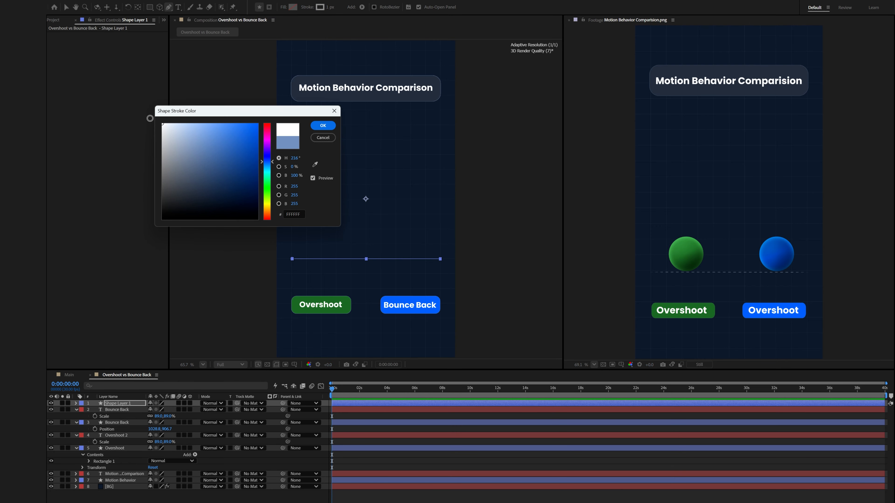
{"action": "left_click", "coordinate": [322, 126]}
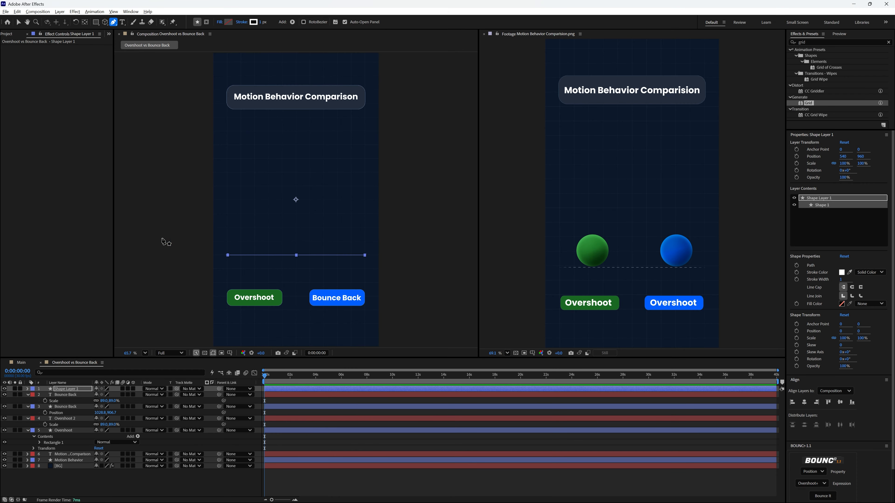
Rename the new shape layer to Line.
{"action": "right_click", "coordinate": [74, 390]}
{"action": "left_click", "coordinate": [92, 359]}
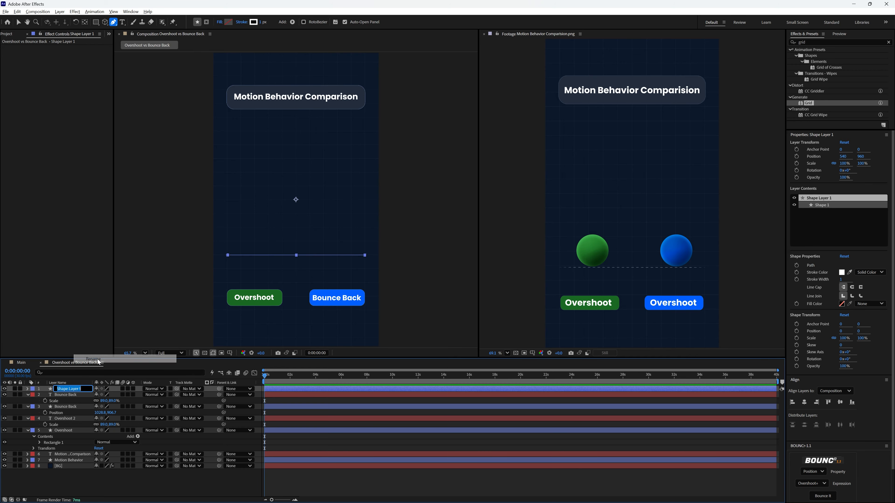
{"action": "type", "text": "Line"}
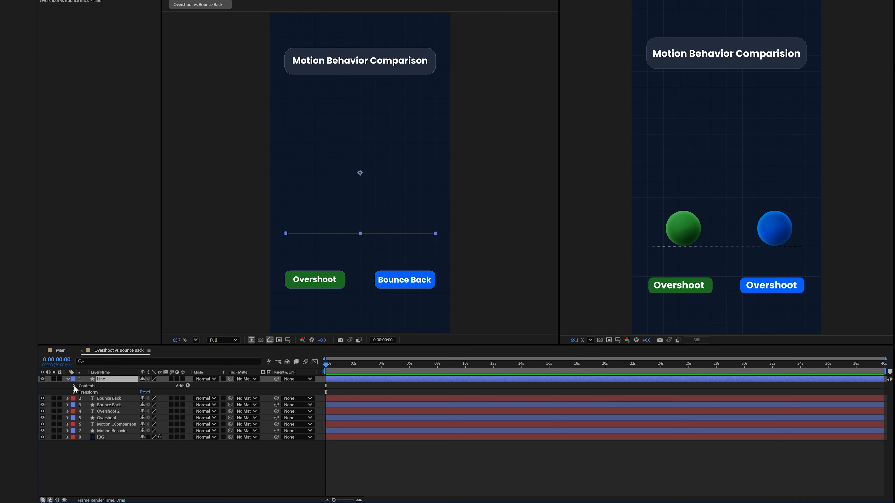
Add dashes to the line's stroke and set the dash length to 14.
{"action": "left_click", "coordinate": [74, 386]}
{"action": "left_click", "coordinate": [80, 392]}
{"action": "left_click", "coordinate": [87, 405]}
{"action": "left_click", "coordinate": [142, 456]}
{"action": "left_click", "coordinate": [405, 241]}
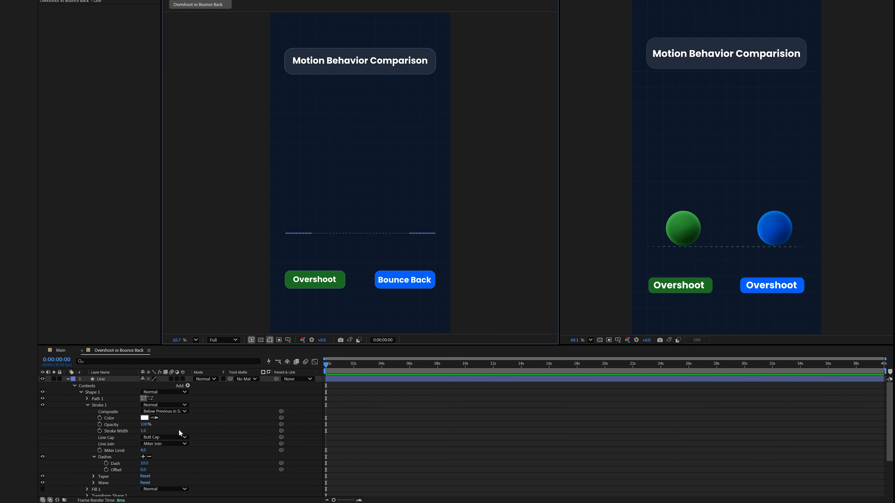
{"action": "left_click_drag", "start_coordinate": [144, 464], "coordinate": [146, 463]}
Set the stroke taper's start length and end length to 10%.
{"action": "left_click", "coordinate": [93, 476]}
{"action": "scroll", "coordinate": [92, 475], "scroll_direction": "down", "scroll_amount": 3}
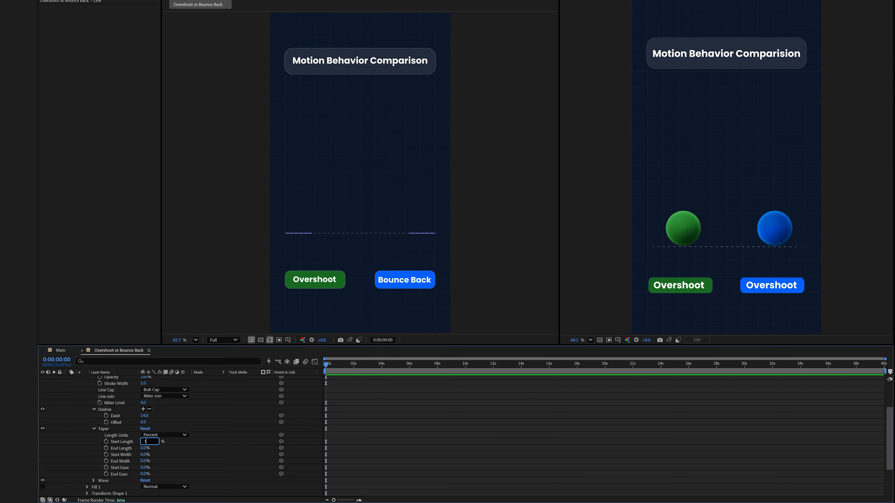
{"action": "type", "text": "0"}
{"action": "key", "text": "Tab"}
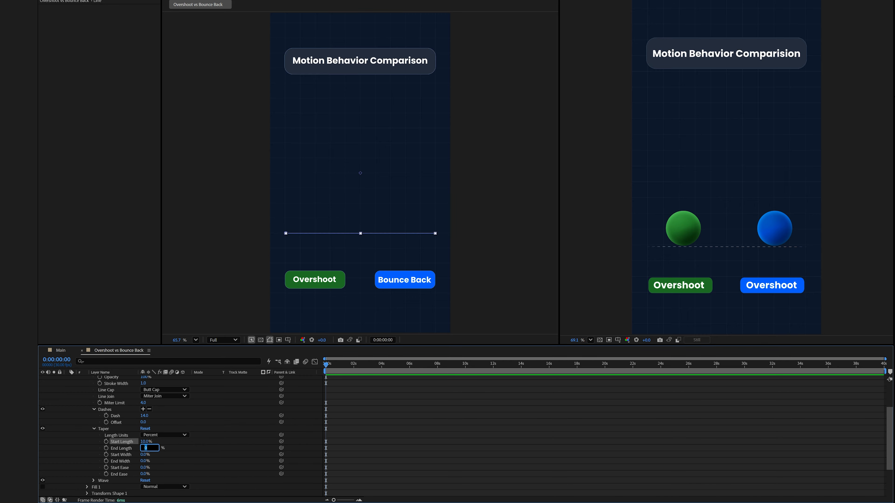
{"action": "type", "text": "10"}
{"action": "key", "text": "Return"}
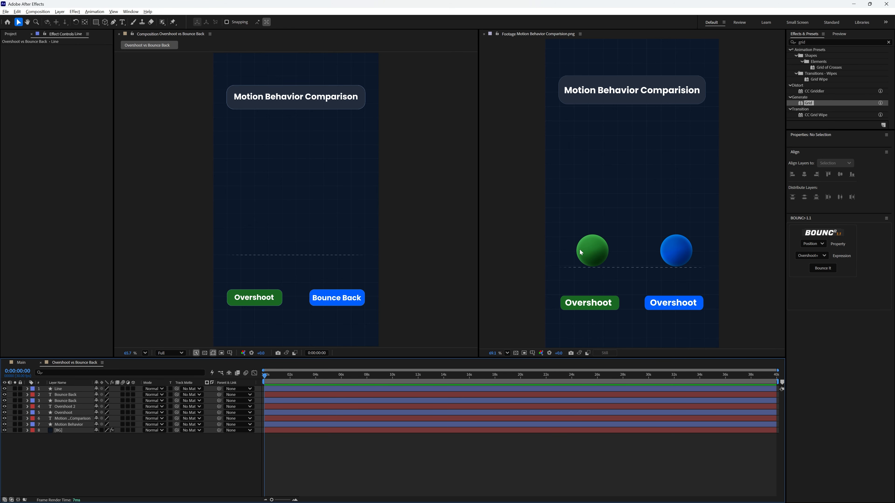
Draw a small circle with the Ellipse tool in the left half of the composition.
{"action": "left_click", "coordinate": [95, 22]}
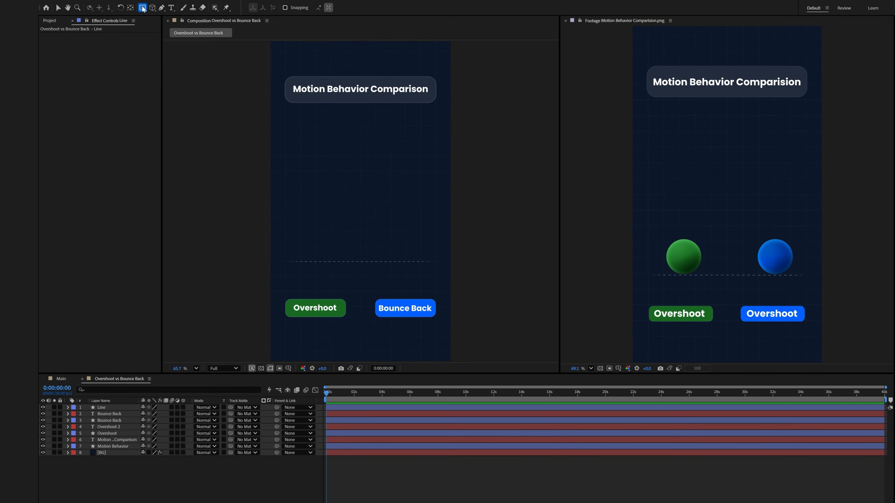
{"action": "left_click_drag", "start_coordinate": [142, 7], "coordinate": [166, 30]}
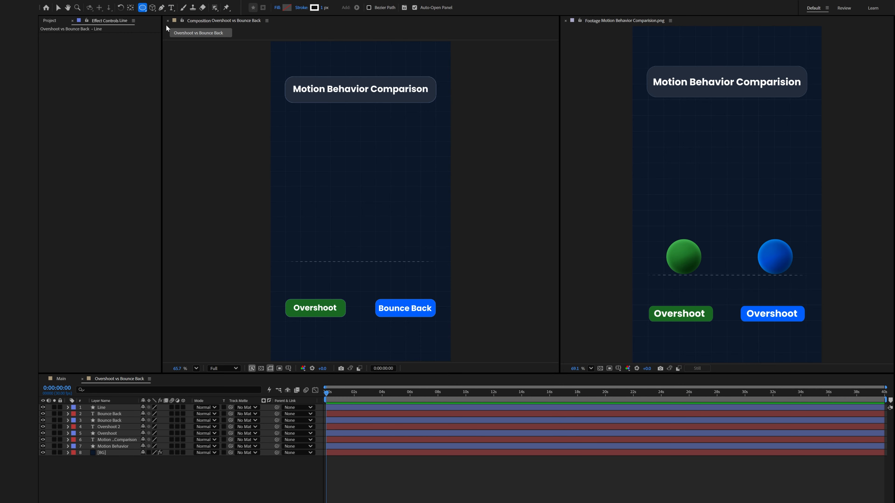
{"action": "left_click_drag", "start_coordinate": [301, 142], "coordinate": [333, 173]}
Give the circle a solid fill using the green sampled from the reference's left label, and nudge it upward.
{"action": "left_click", "coordinate": [279, 9]}
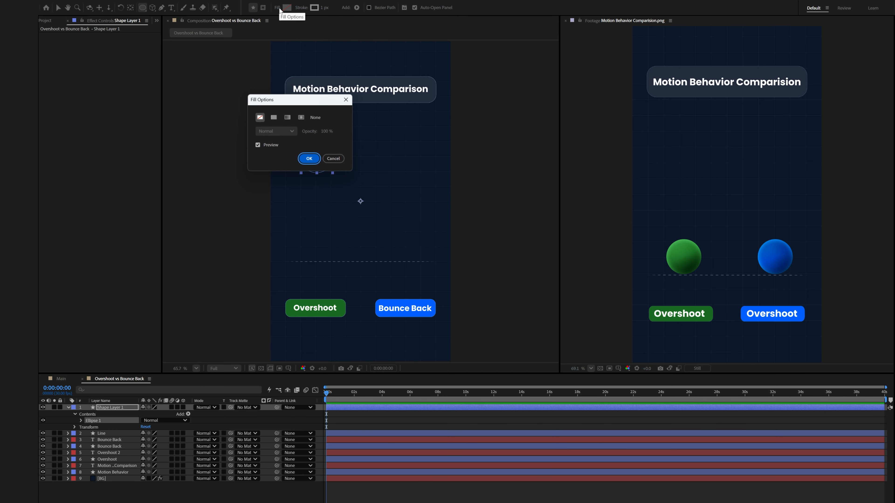
{"action": "left_click", "coordinate": [274, 117]}
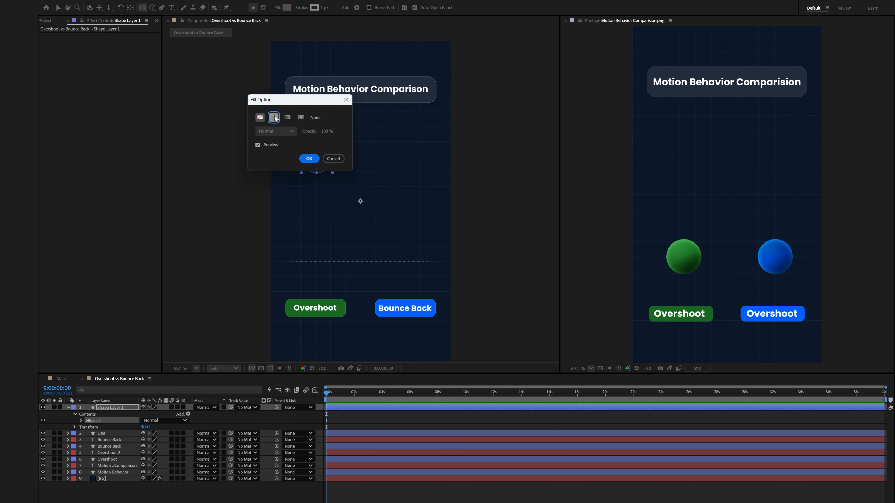
{"action": "left_click", "coordinate": [309, 158]}
{"action": "left_click", "coordinate": [287, 7]}
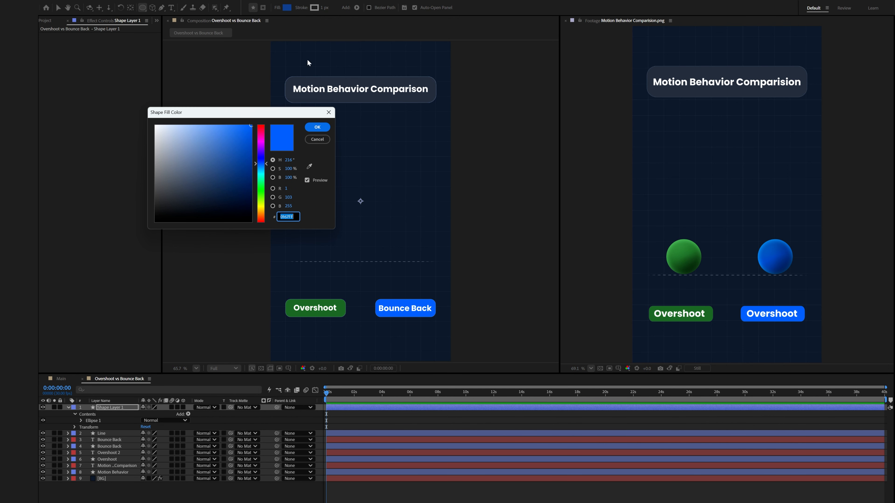
{"action": "left_click", "coordinate": [309, 166]}
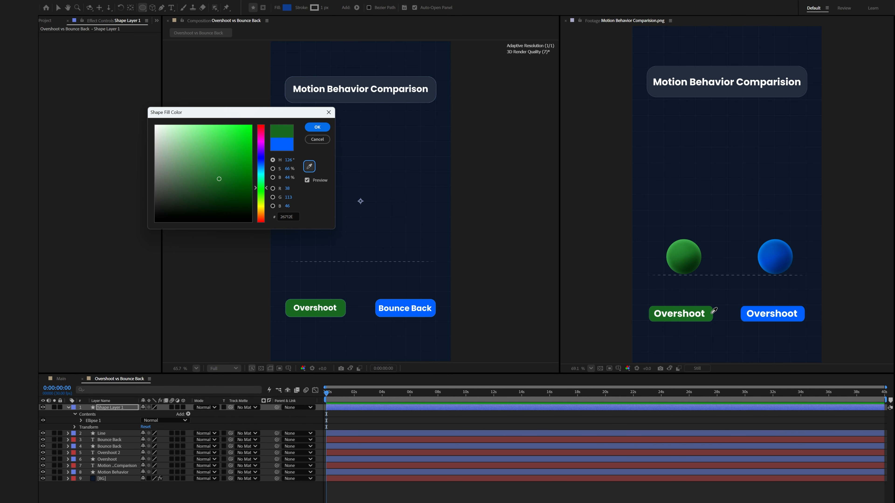
{"action": "left_click", "coordinate": [317, 127]}
{"action": "key", "text": "v"}
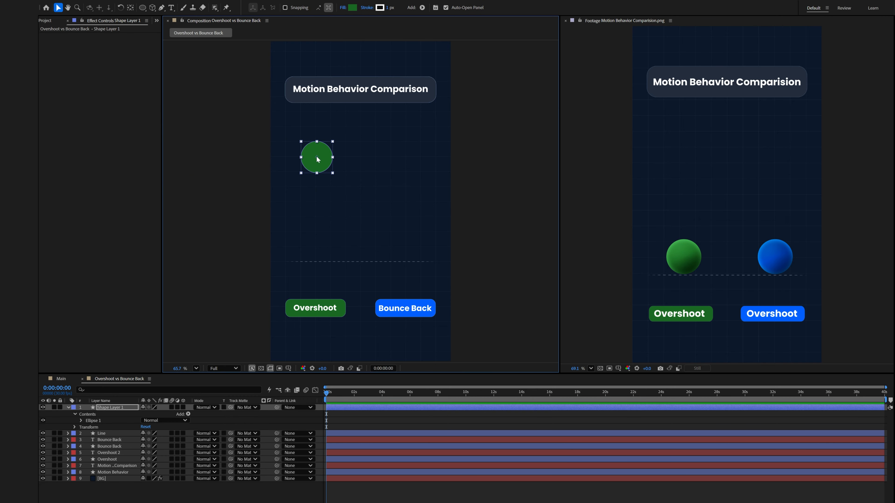
{"action": "left_click_drag", "start_coordinate": [318, 160], "coordinate": [316, 145]}
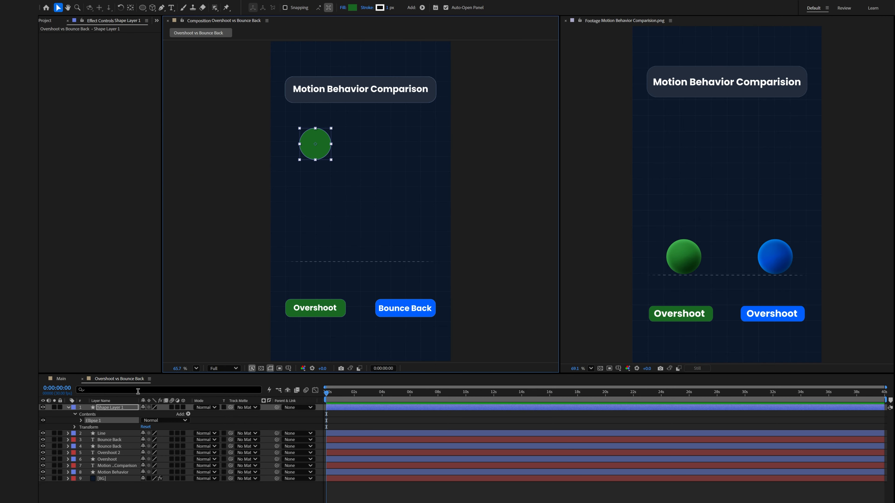
Rename the circle layer to Ball Overshoot.
{"action": "right_click", "coordinate": [118, 406]}
{"action": "left_click", "coordinate": [130, 374]}
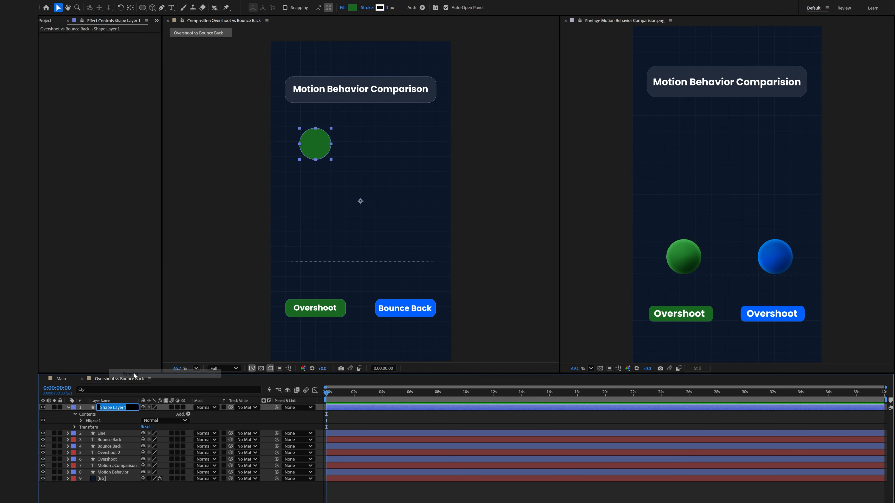
{"action": "type", "text": "Ball Overshoot"}
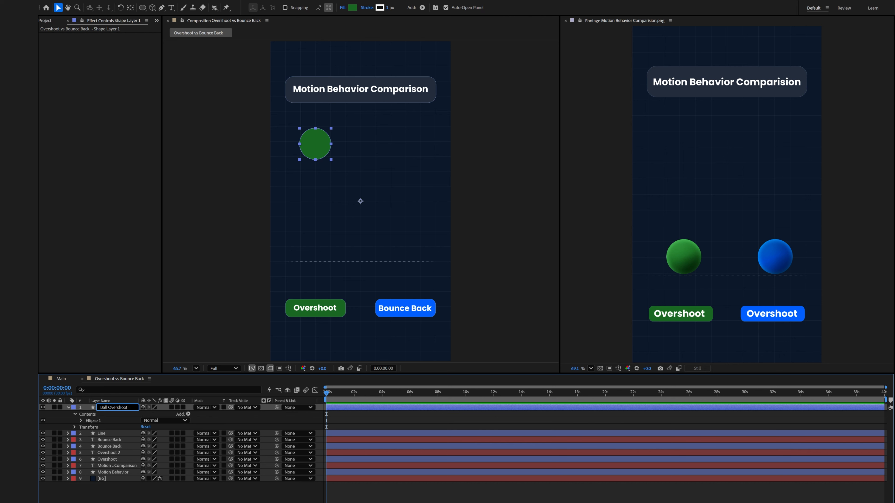
{"action": "key", "text": "Return"}
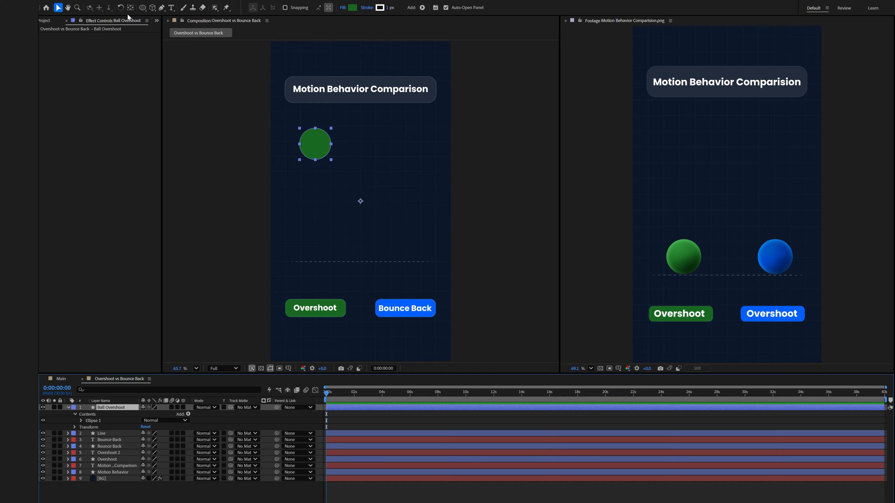
Center the ball's anchor point on its shape.
{"action": "left_click", "coordinate": [130, 7]}
{"action": "key", "text": "ctrl+alt+Home"}
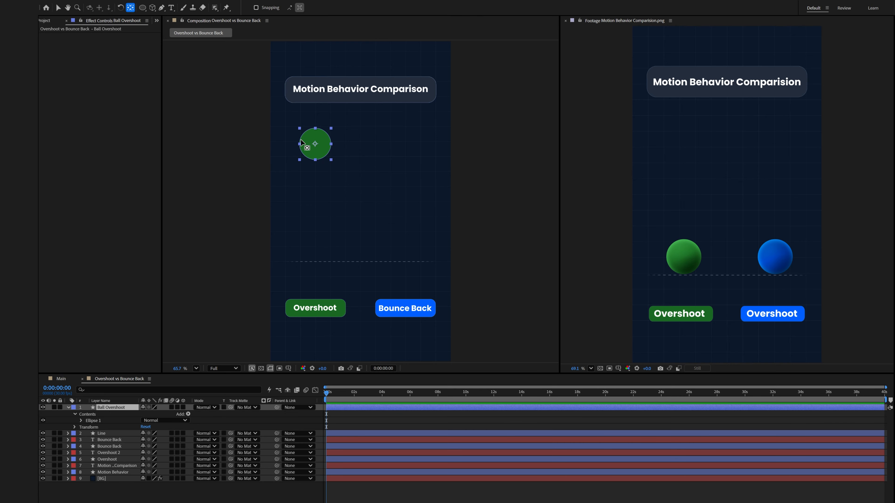
{"action": "left_click", "coordinate": [58, 8]}
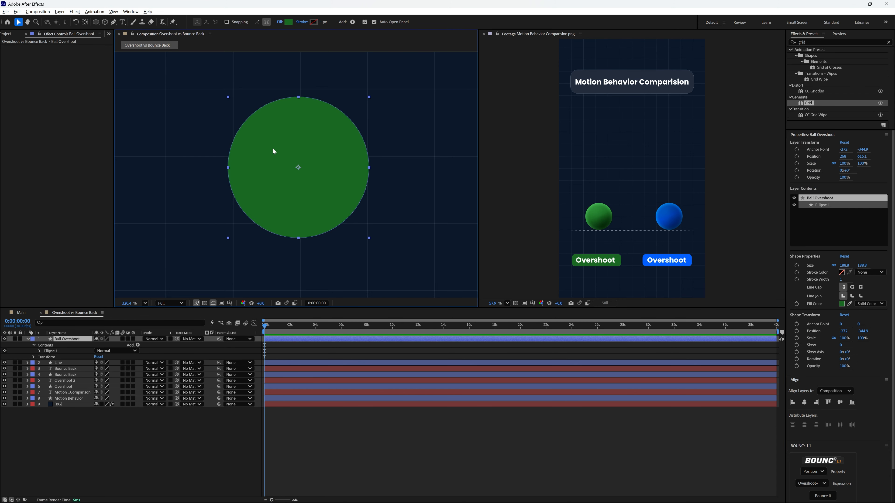
Add a Gradient Overlay layer style to the Ball Overshoot layer.
{"action": "right_click", "coordinate": [272, 148]}
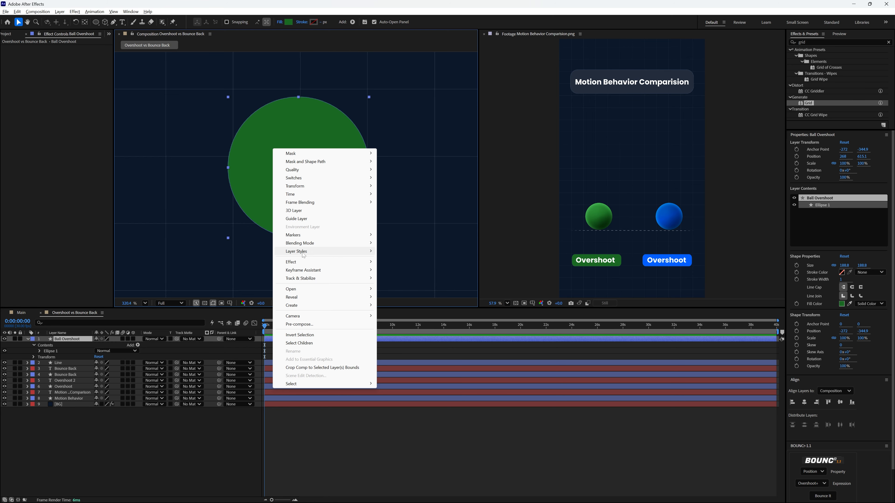
{"action": "mouse_move", "coordinate": [305, 252]}
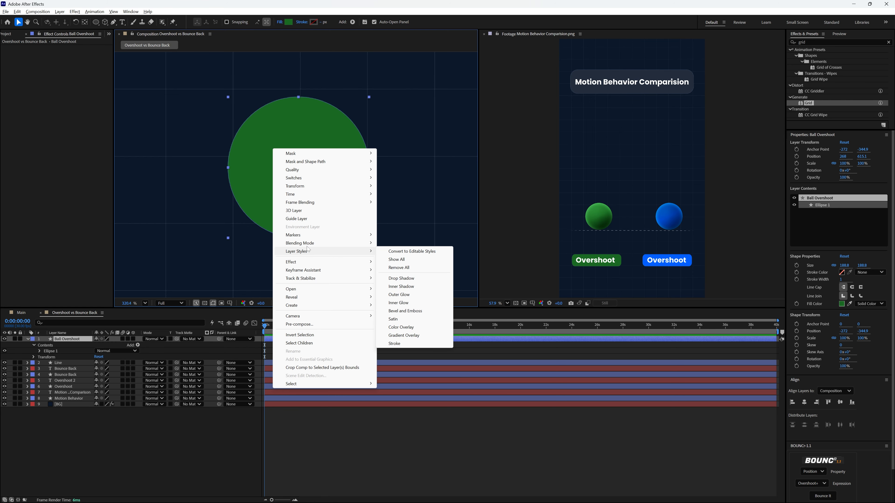
{"action": "left_click", "coordinate": [402, 336]}
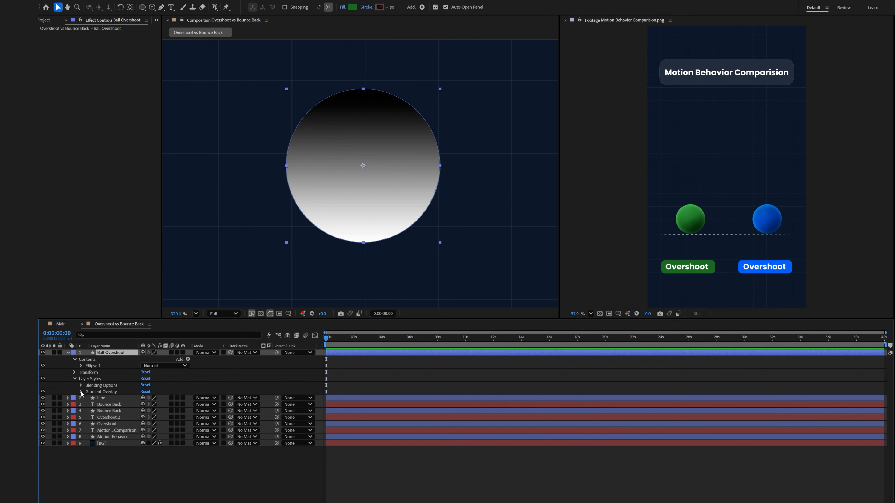
Set both Gradient Overlay color stops on Ball Overshoot to the green sampled from the reference's Overshoot label.
{"action": "left_click", "coordinate": [81, 391]}
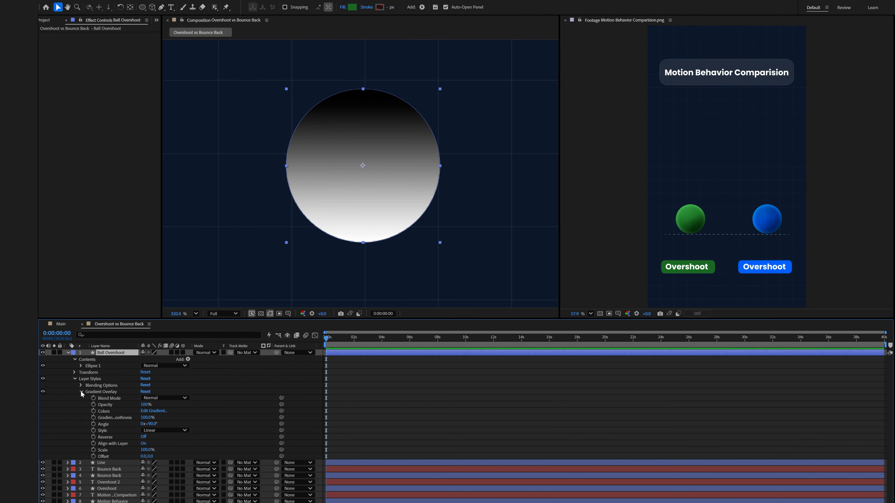
{"action": "left_click", "coordinate": [153, 411]}
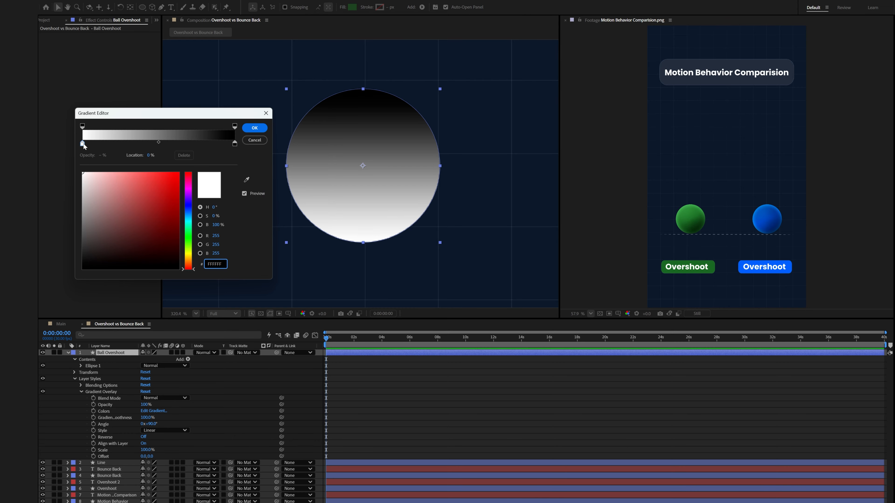
{"action": "left_click", "coordinate": [83, 144]}
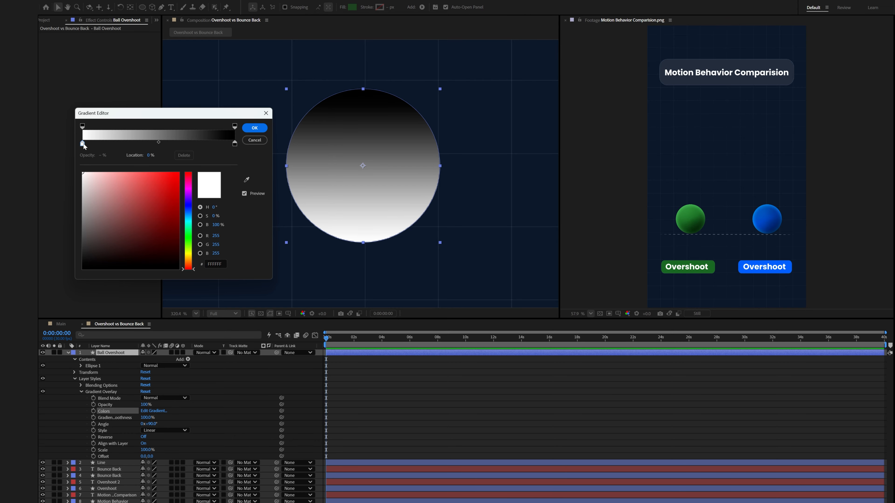
{"action": "left_click", "coordinate": [247, 181]}
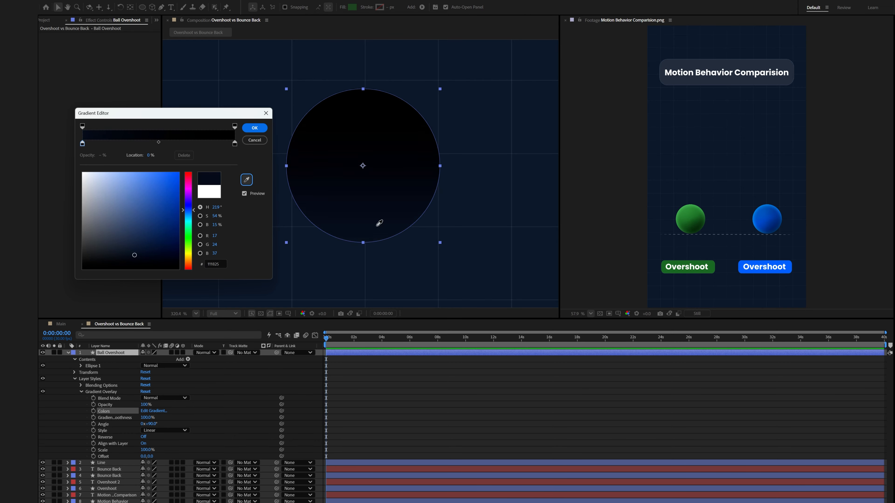
{"action": "left_click", "coordinate": [712, 269]}
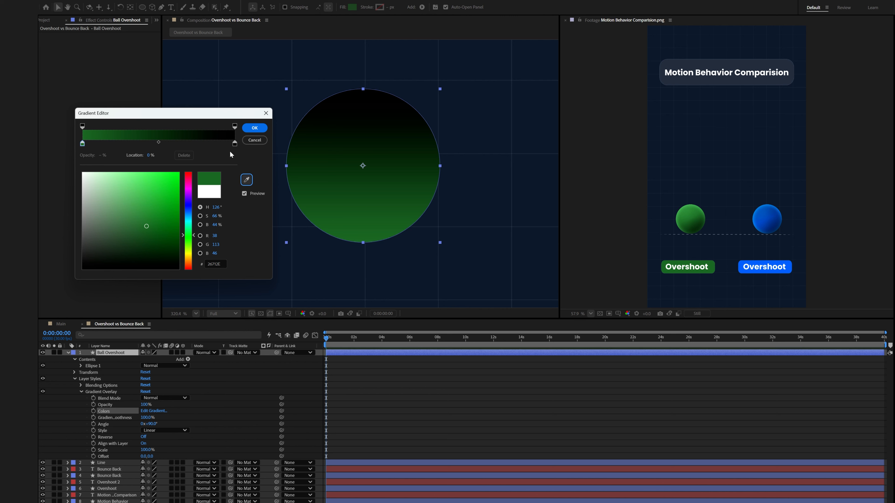
{"action": "left_click", "coordinate": [235, 143]}
{"action": "left_click", "coordinate": [246, 179]}
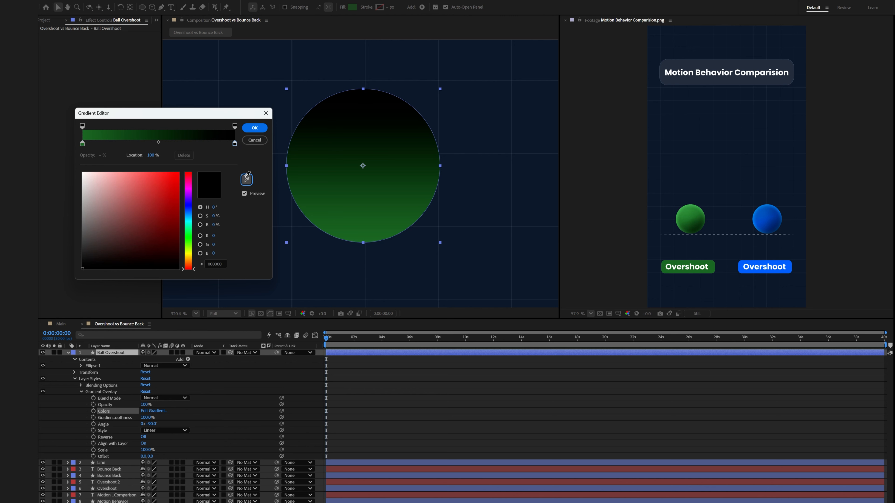
{"action": "left_click", "coordinate": [712, 265]}
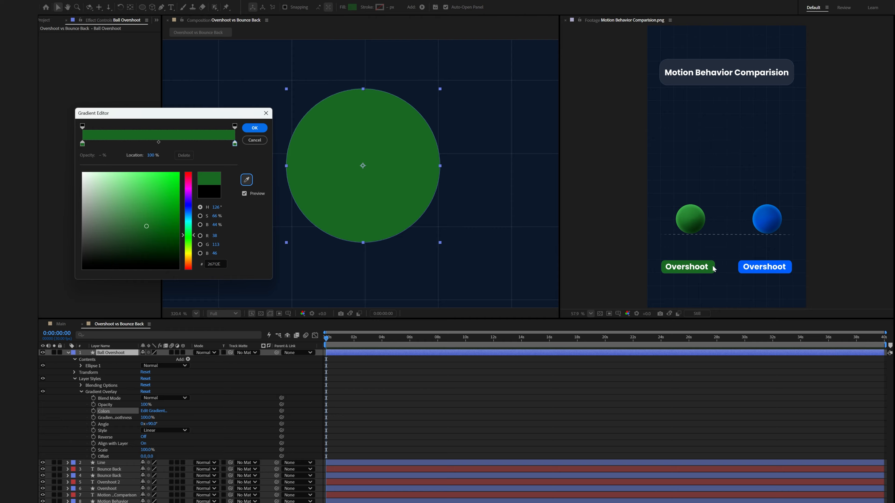
{"action": "left_click", "coordinate": [254, 128]}
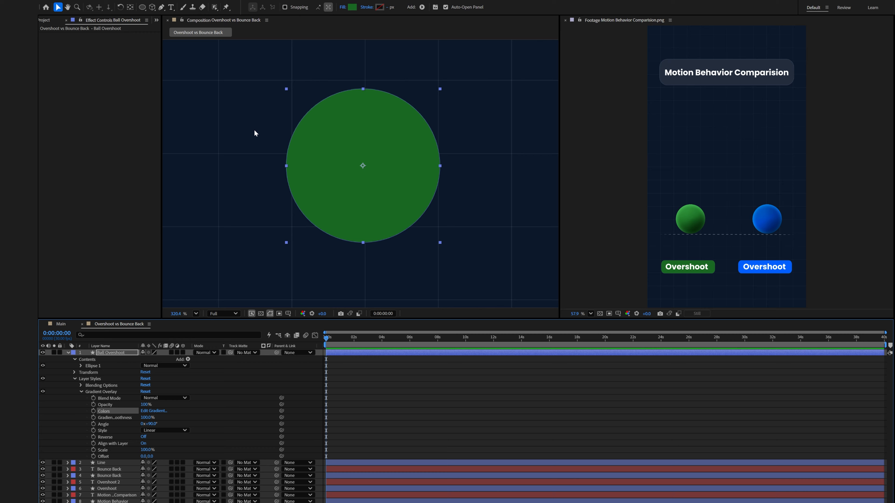
Add an Inner Glow layer style, set its color to the green sampled from the reference label and its size to 31.
{"action": "right_click", "coordinate": [338, 161]}
{"action": "mouse_move", "coordinate": [374, 273]}
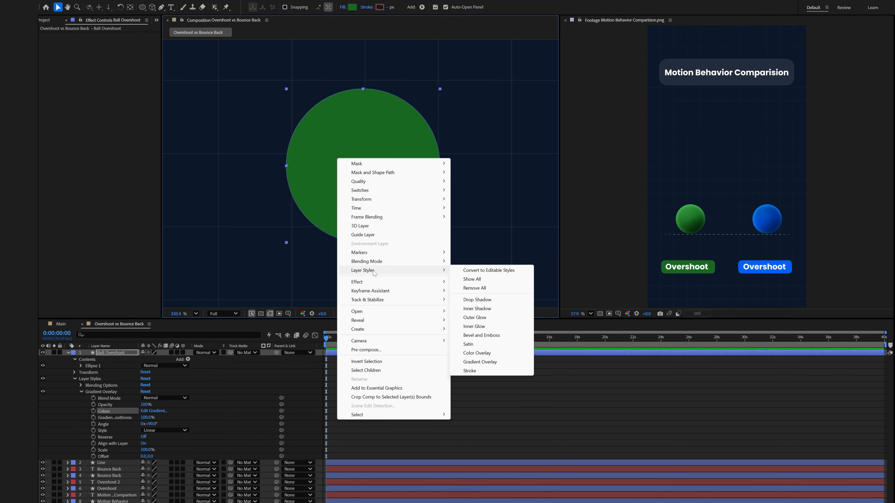
{"action": "left_click", "coordinate": [472, 326]}
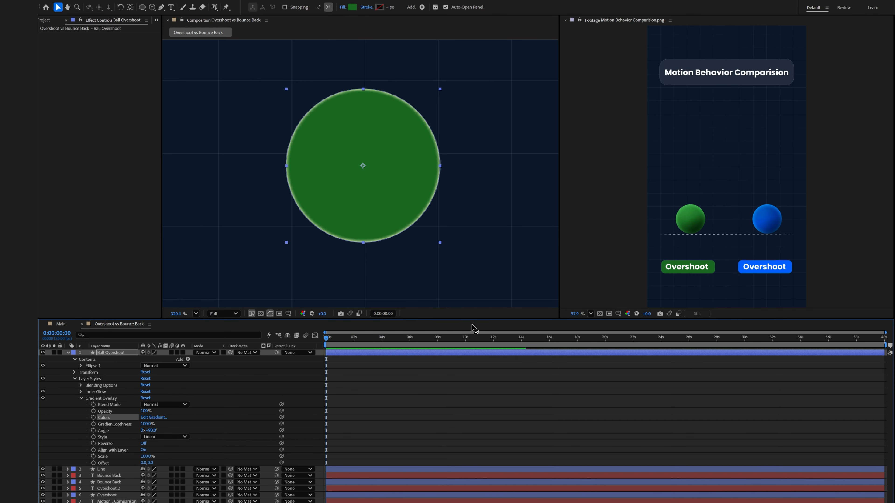
{"action": "left_click", "coordinate": [81, 392]}
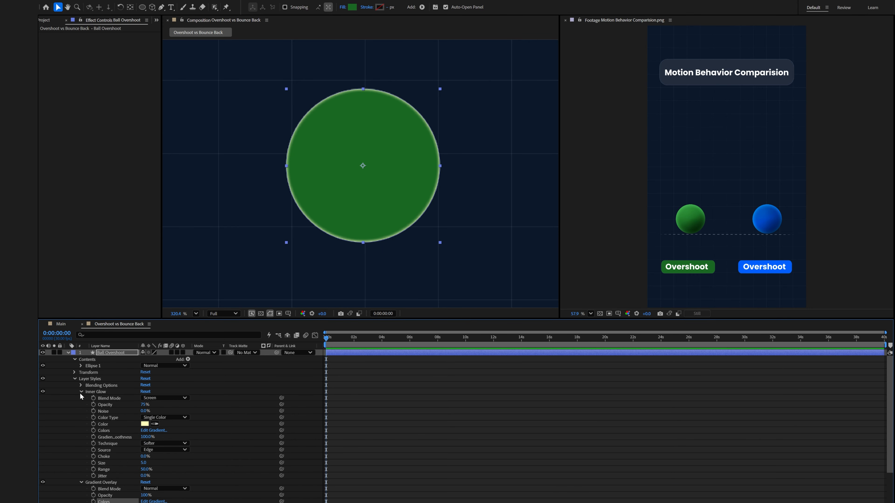
{"action": "left_click", "coordinate": [154, 424]}
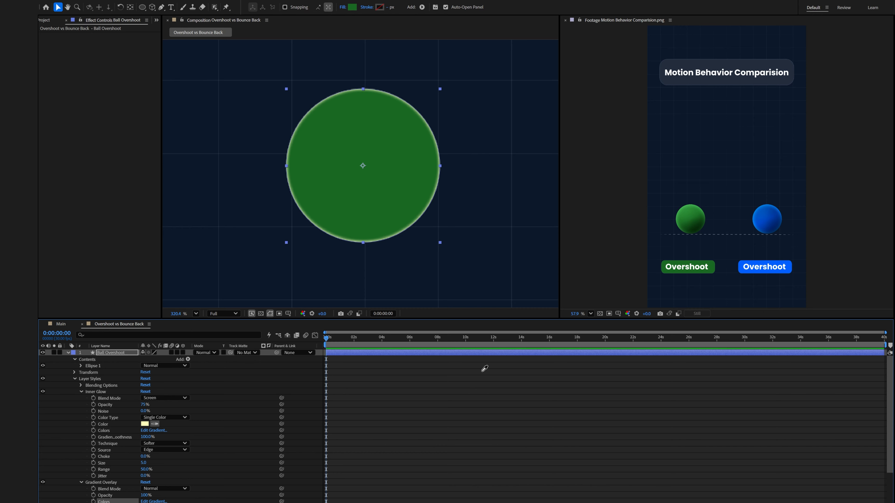
{"action": "left_click", "coordinate": [674, 267]}
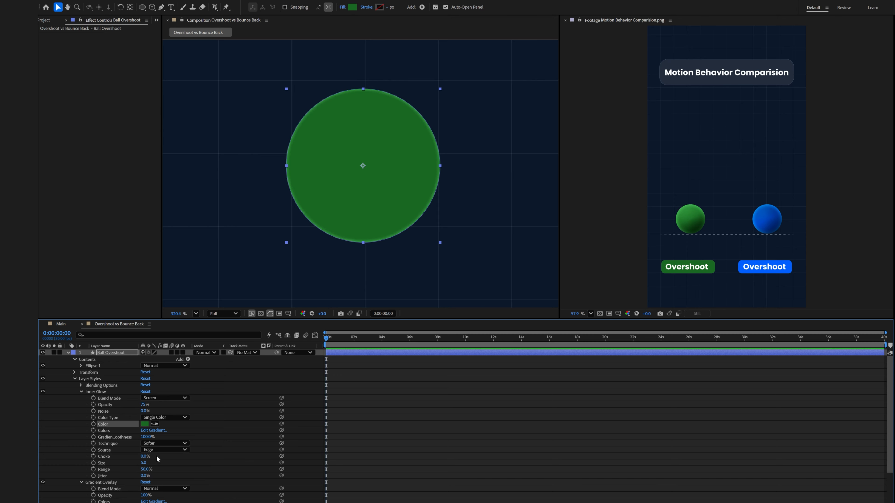
{"action": "left_click_drag", "start_coordinate": [142, 463], "coordinate": [154, 466]}
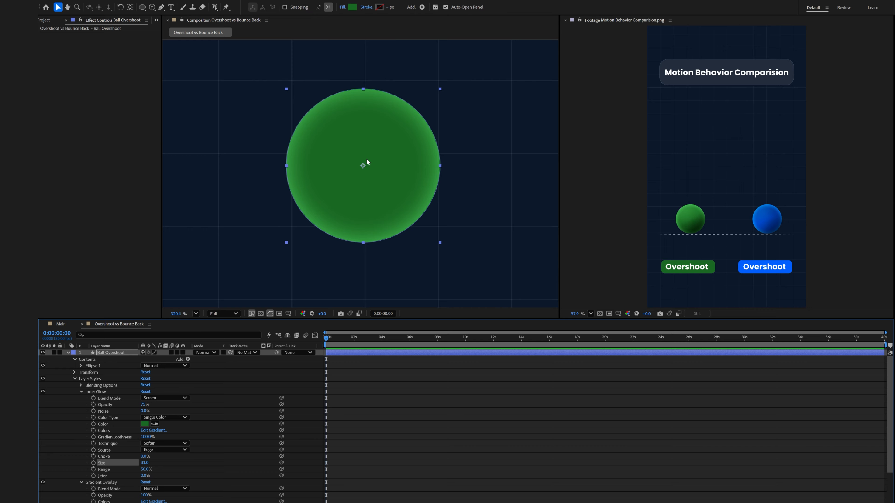
{"action": "left_click_drag", "start_coordinate": [144, 456], "coordinate": [158, 453]}
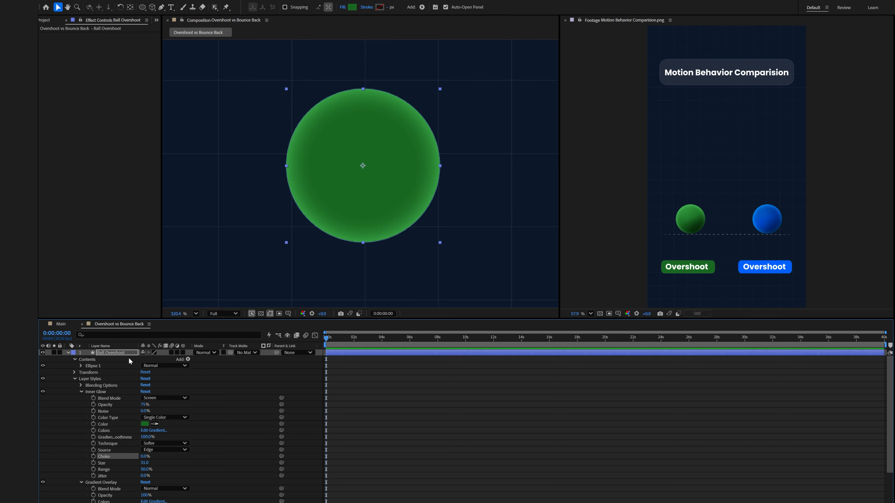
Add a Bevel and Emboss style with a highlight color sampled from the reference's green, a depth of 50%, and a larger size.
{"action": "right_click", "coordinate": [129, 351]}
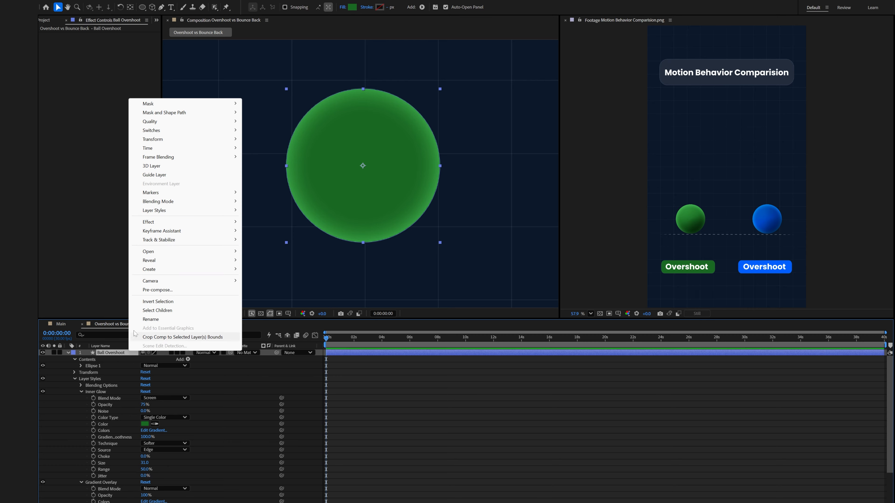
{"action": "mouse_move", "coordinate": [154, 210]}
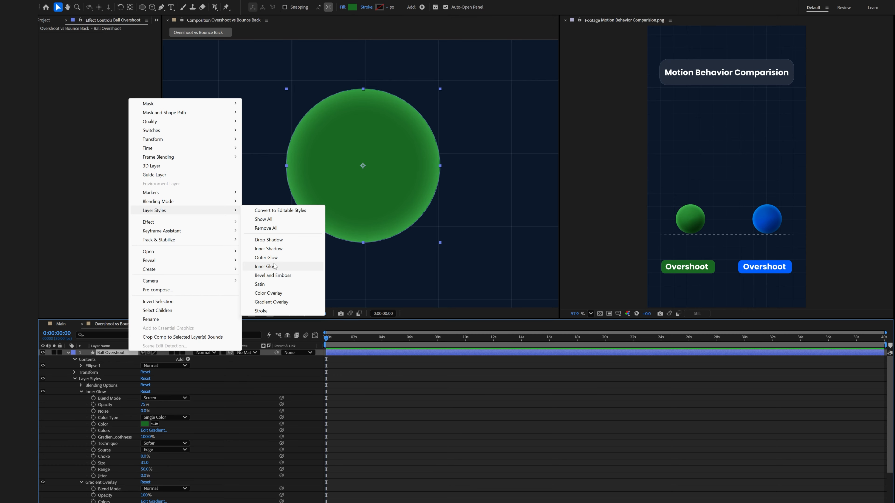
{"action": "left_click", "coordinate": [274, 276]}
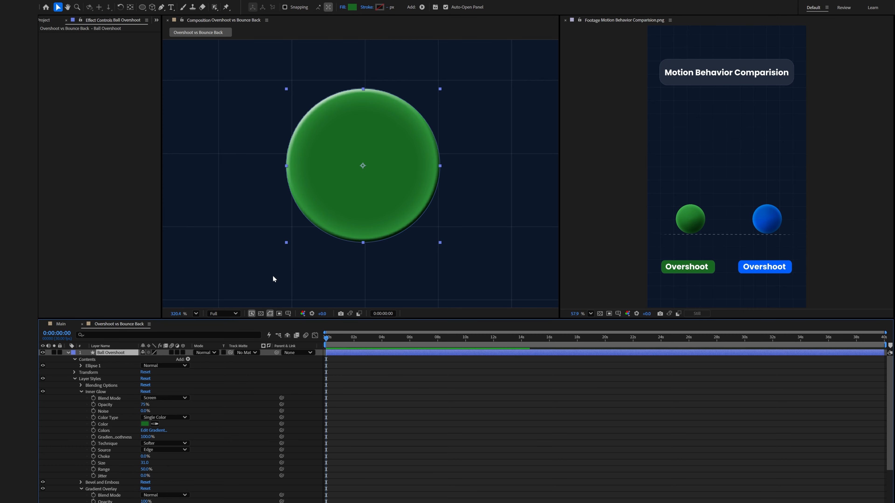
{"action": "left_click", "coordinate": [82, 482]}
{"action": "scroll", "coordinate": [83, 483], "scroll_direction": "down", "scroll_amount": 5}
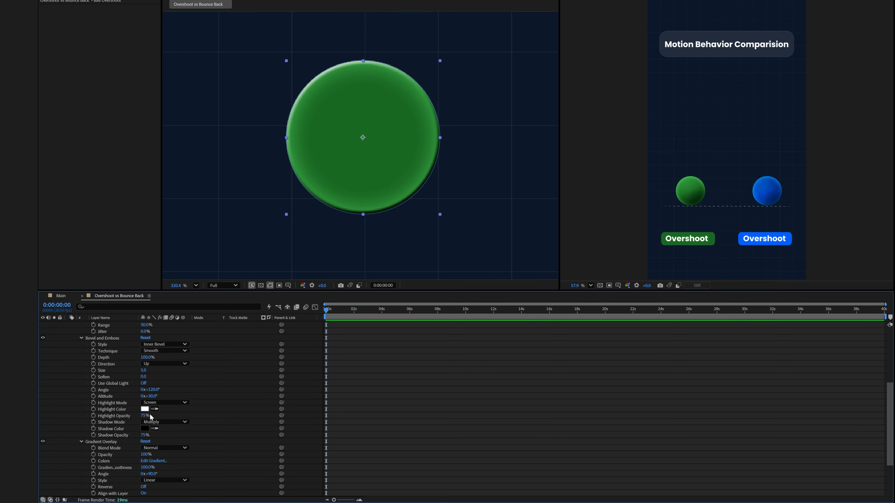
{"action": "left_click", "coordinate": [155, 409]}
{"action": "left_click", "coordinate": [666, 240]}
{"action": "left_click", "coordinate": [148, 357]}
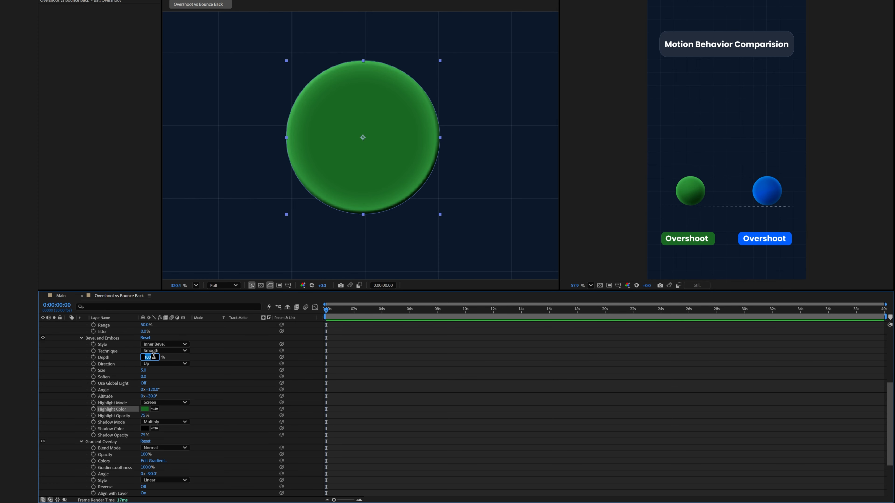
{"action": "type", "text": "50"}
{"action": "left_click_drag", "start_coordinate": [144, 370], "coordinate": [181, 373]}
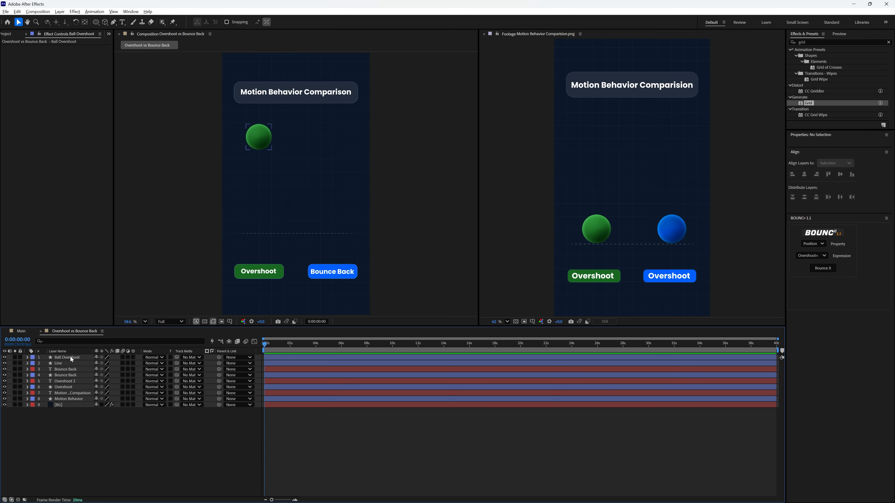
Duplicate the Ball Overshoot layer and rename the copy Ball Bounce Back.
{"action": "left_click", "coordinate": [70, 358]}
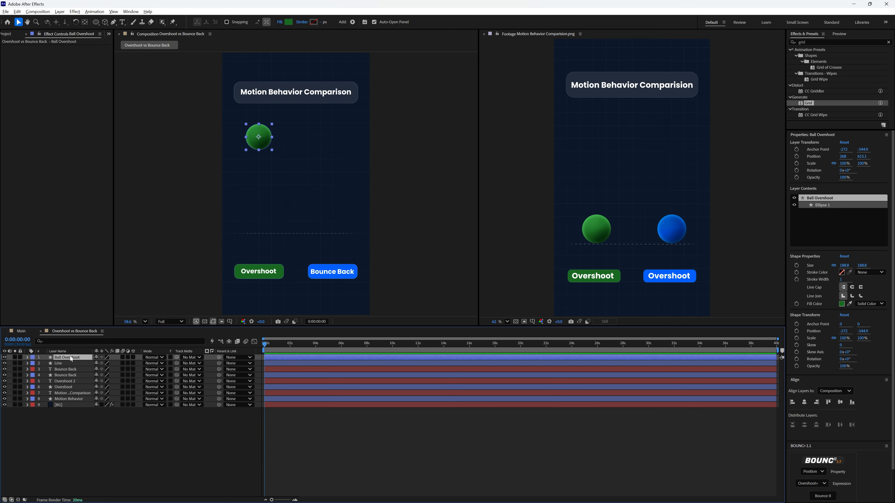
{"action": "key", "text": "ctrl+d"}
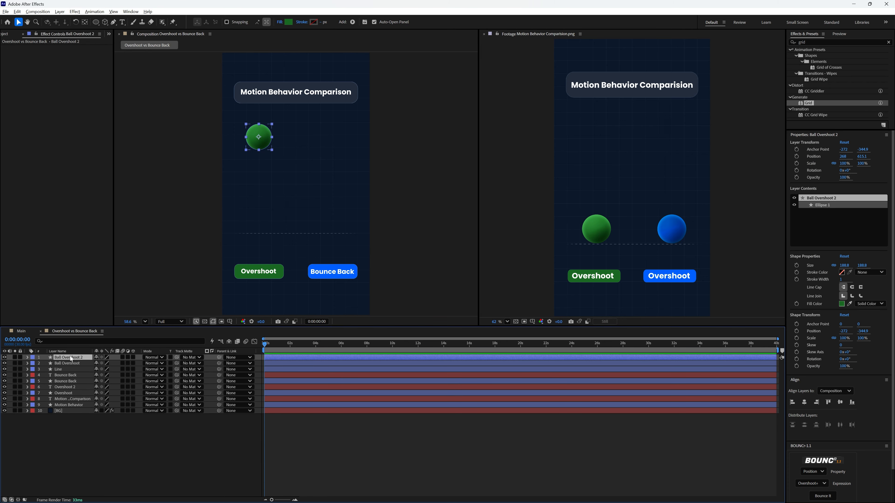
{"action": "right_click", "coordinate": [71, 359]}
{"action": "left_click", "coordinate": [90, 332]}
{"action": "type", "text": "Ball Bounce Back"}
{"action": "left_click", "coordinate": [93, 434]}
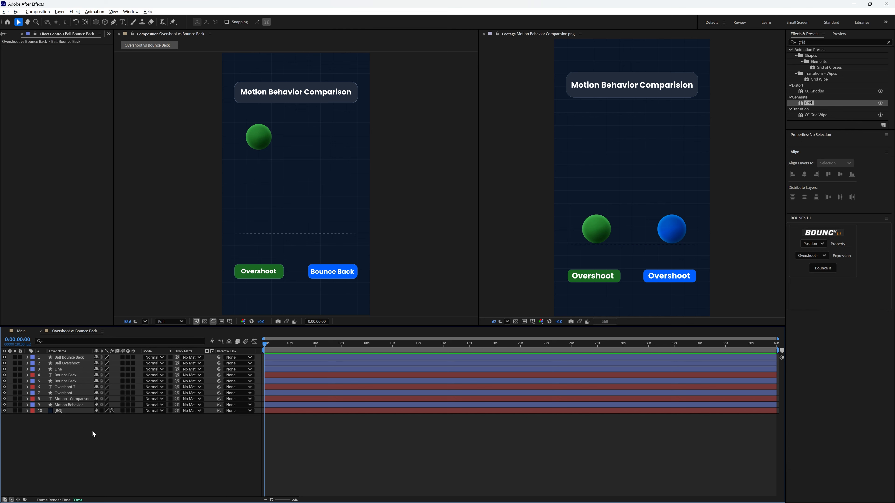
Move the Ball Bounce Back layer horizontally so it sits above the Bounce Back label.
{"action": "left_click", "coordinate": [75, 359]}
{"action": "key", "text": "p"}
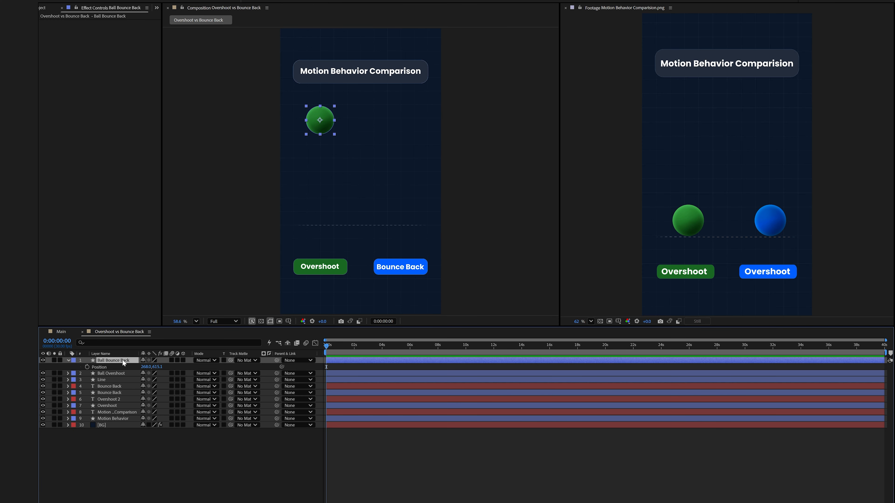
{"action": "left_click_drag", "start_coordinate": [141, 367], "coordinate": [381, 376]}
{"action": "left_click", "coordinate": [302, 446]}
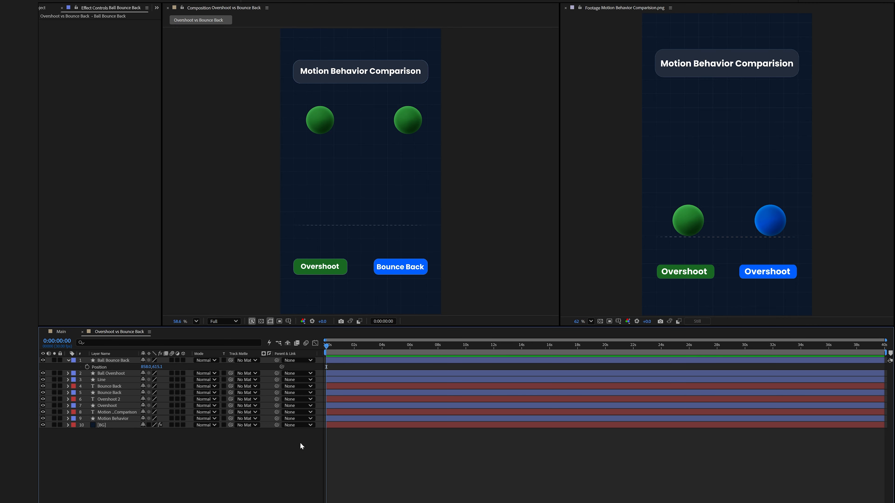
Show the proportional grid and set the Ball Bounce Back position to 809, 642.1.
{"action": "left_click", "coordinate": [288, 321]}
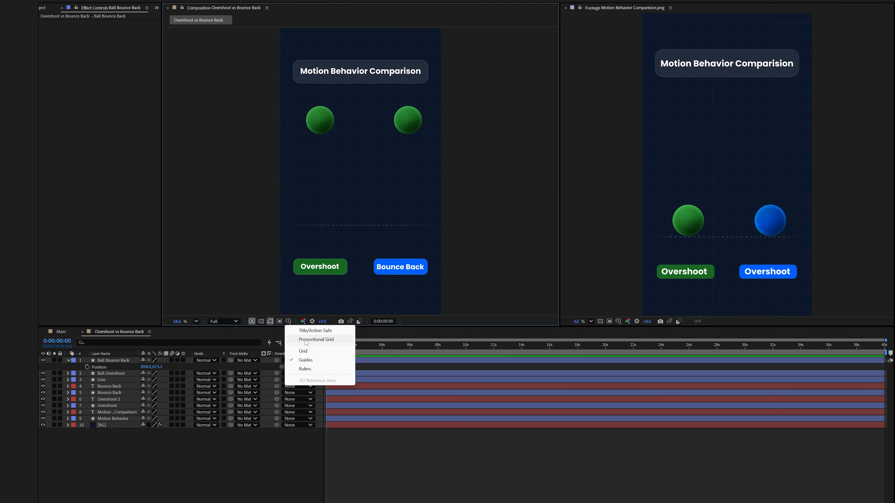
{"action": "left_click", "coordinate": [306, 339]}
{"action": "mouse_move", "coordinate": [150, 367]}
{"action": "left_mouse_down"}
{"action": "mouse_move", "coordinate": [141, 370]}
{"action": "mouse_move", "coordinate": [160, 367]}
{"action": "left_mouse_up"}
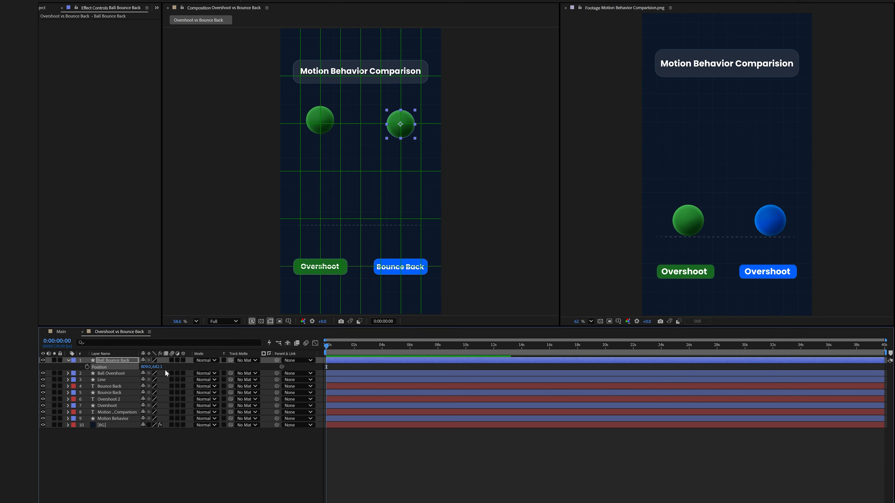
Set the Ball Overshoot position to 272, 637.1 and hide the proportional grid.
{"action": "left_click", "coordinate": [128, 374]}
{"action": "key", "text": "p"}
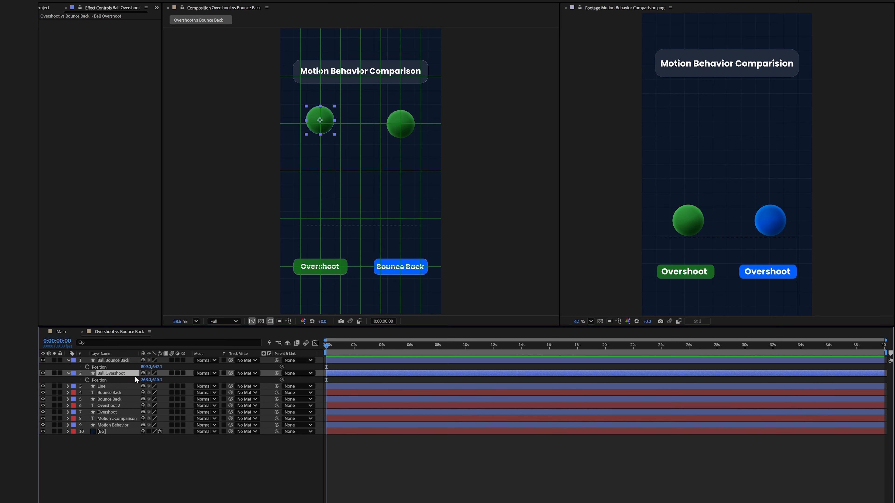
{"action": "left_click_drag", "start_coordinate": [143, 380], "coordinate": [168, 380]}
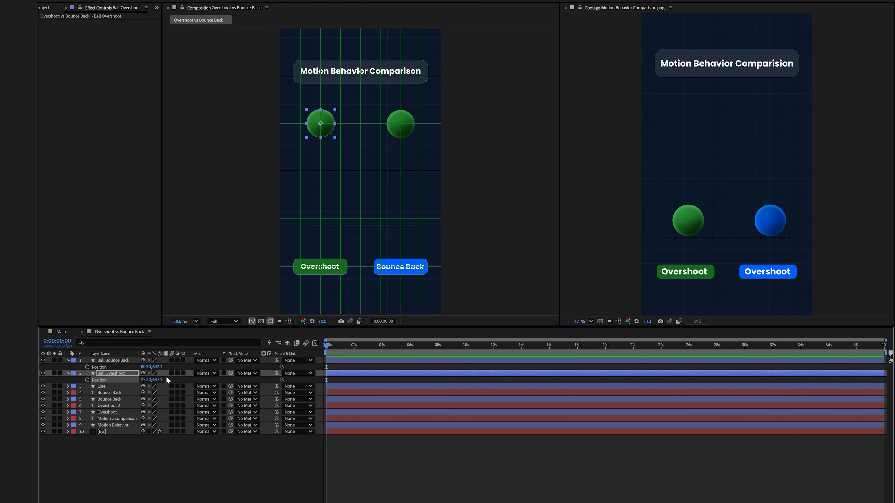
{"action": "left_click", "coordinate": [289, 321]}
{"action": "left_click", "coordinate": [306, 340]}
{"action": "left_click", "coordinate": [229, 459]}
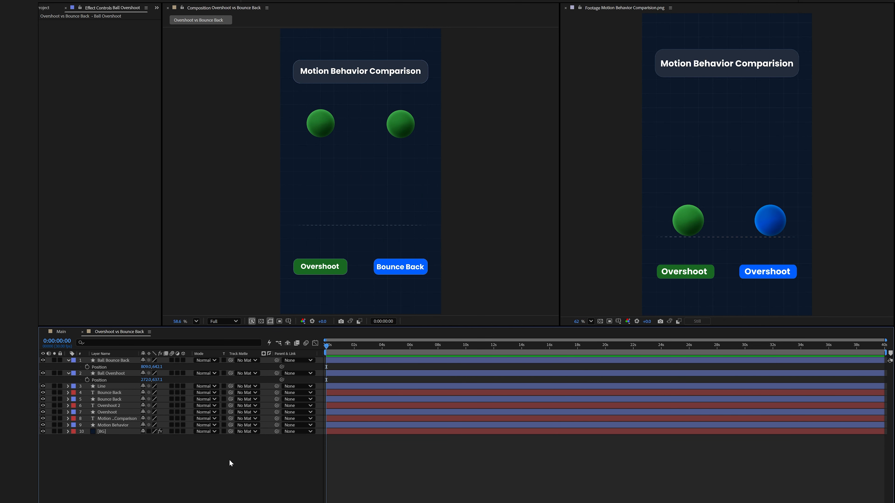
Set the Ball Bounce Back inner glow color to the blue sampled from the Bounce Back label.
{"action": "left_click", "coordinate": [69, 360]}
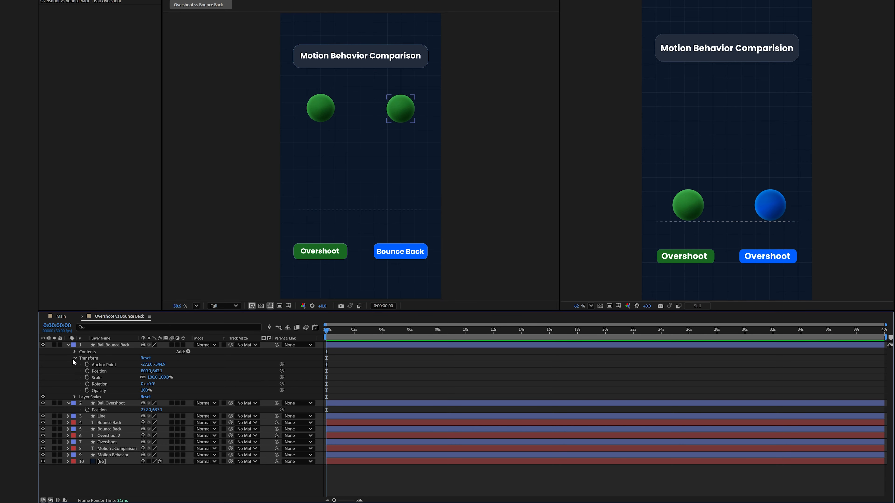
{"action": "left_click", "coordinate": [75, 398]}
{"action": "left_click", "coordinate": [81, 409]}
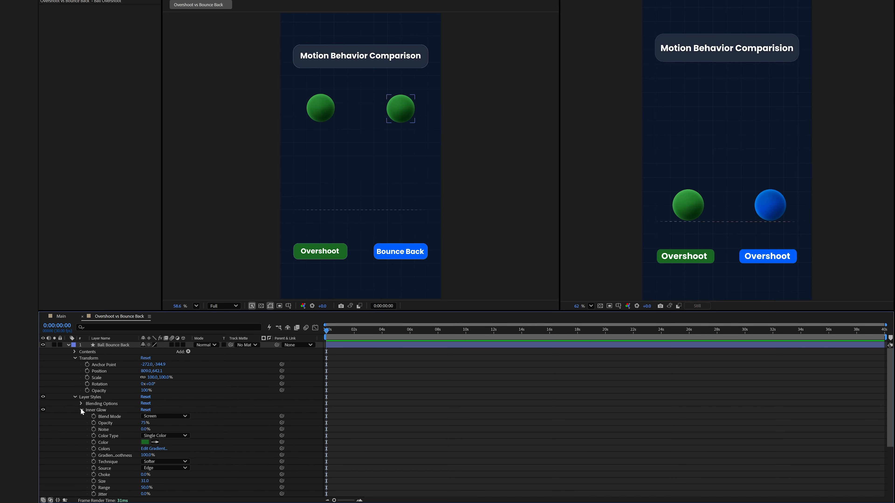
{"action": "scroll", "coordinate": [82, 410], "scroll_direction": "down", "scroll_amount": 3}
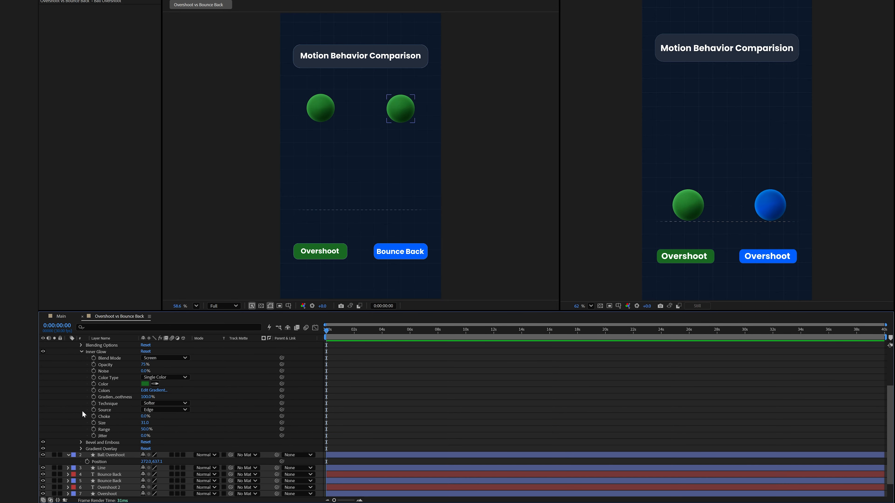
{"action": "left_click", "coordinate": [155, 384]}
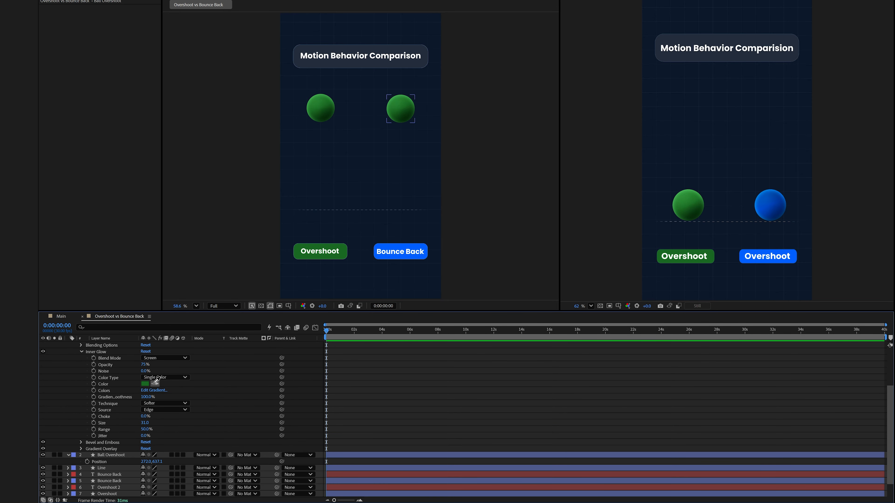
{"action": "left_click", "coordinate": [393, 248]}
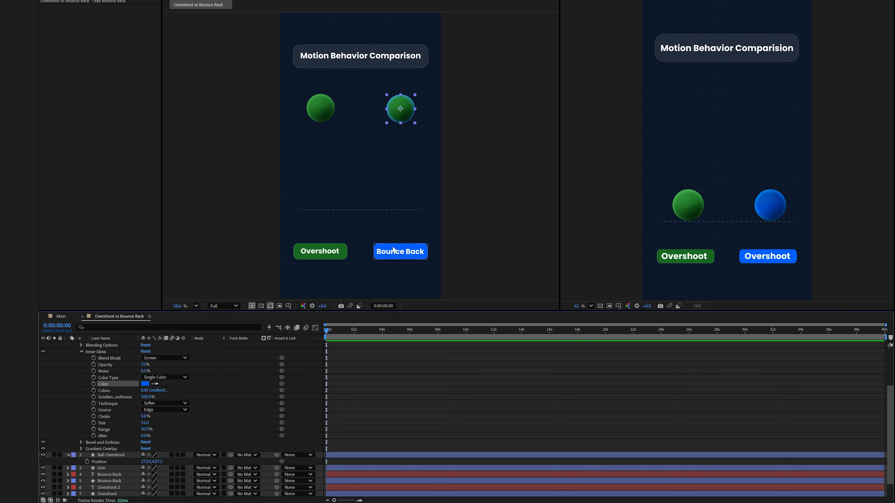
{"action": "scroll", "coordinate": [222, 383], "scroll_direction": "down", "scroll_amount": 2}
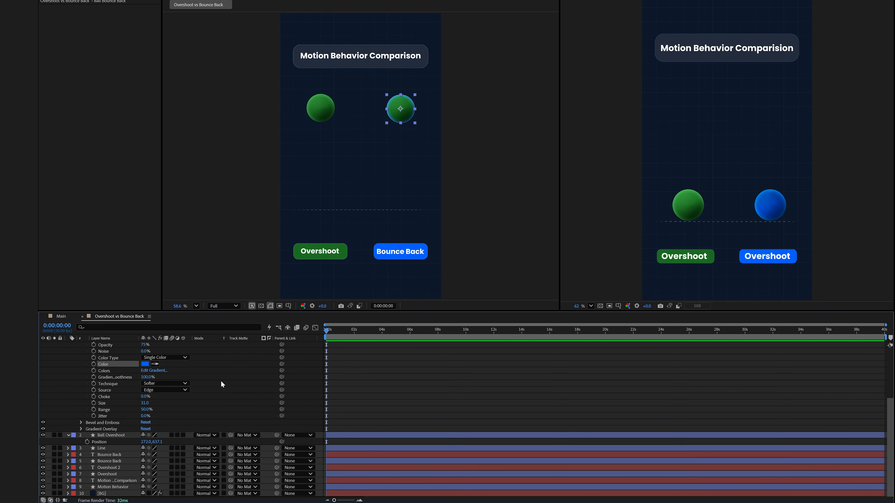
Set the Ball Bounce Back bevel and emboss highlight color to the blue sampled from the Bounce Back label.
{"action": "left_click", "coordinate": [81, 423]}
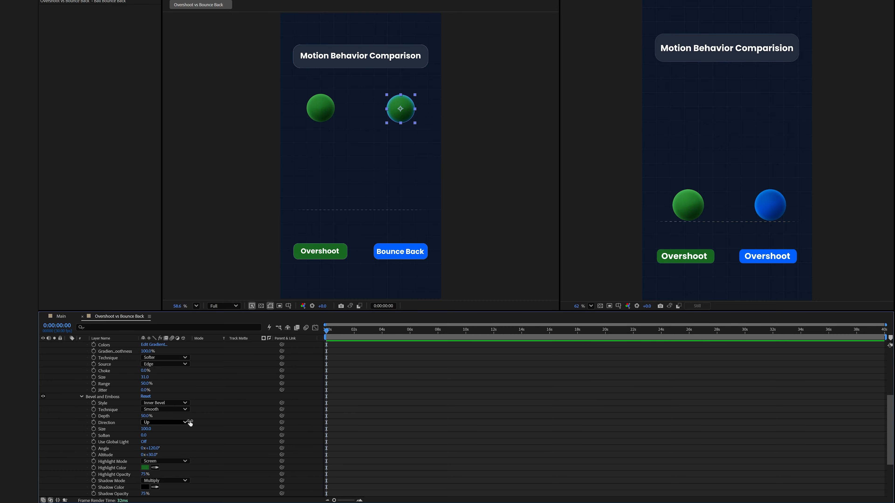
{"action": "scroll", "coordinate": [211, 423], "scroll_direction": "down", "scroll_amount": 3}
{"action": "left_click", "coordinate": [155, 448]}
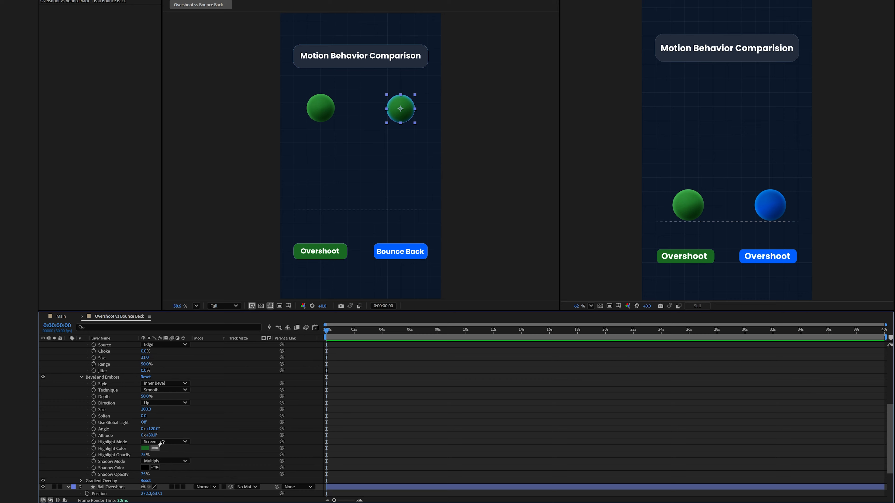
{"action": "left_click", "coordinate": [421, 251]}
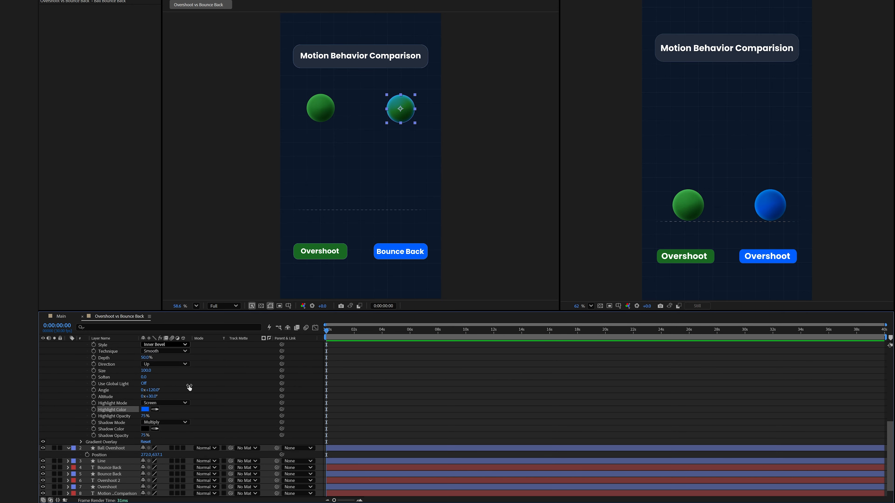
Set both Ball Bounce Back gradient overlay color stops to the blue sampled from the Bounce Back label.
{"action": "scroll", "coordinate": [187, 387], "scroll_direction": "down", "scroll_amount": 3}
{"action": "left_click", "coordinate": [81, 429]}
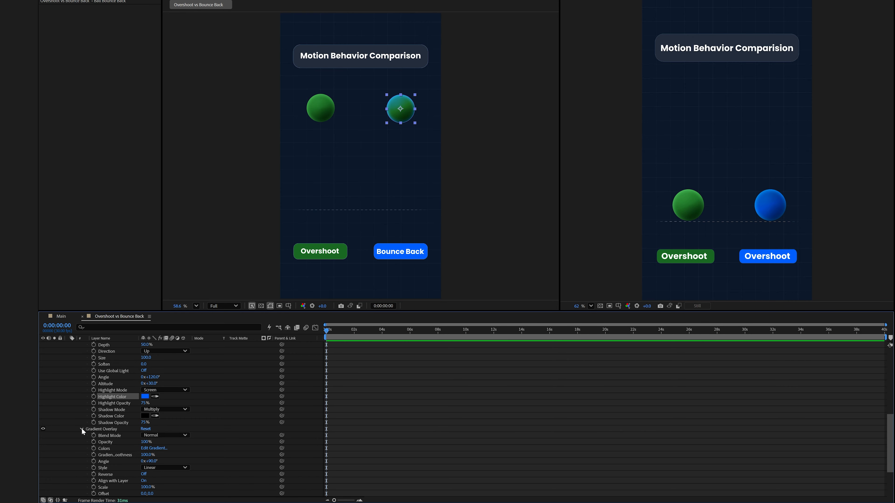
{"action": "scroll", "coordinate": [211, 440], "scroll_direction": "down", "scroll_amount": 2}
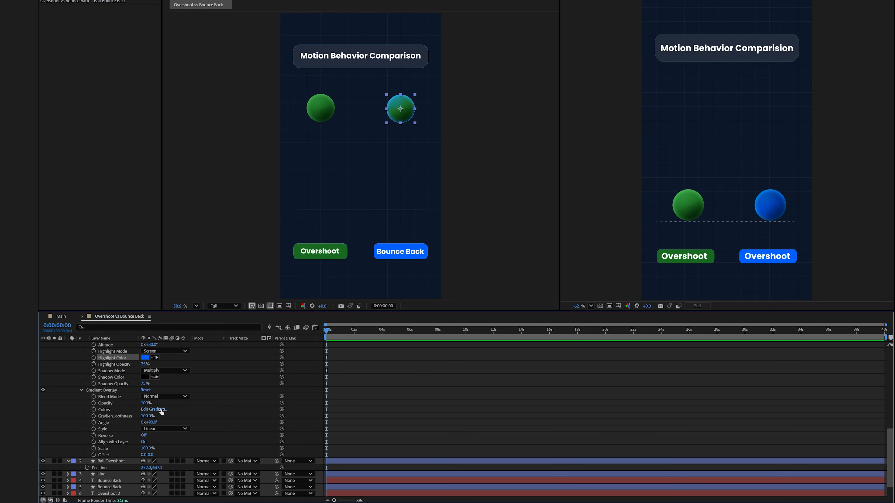
{"action": "left_click", "coordinate": [153, 410]}
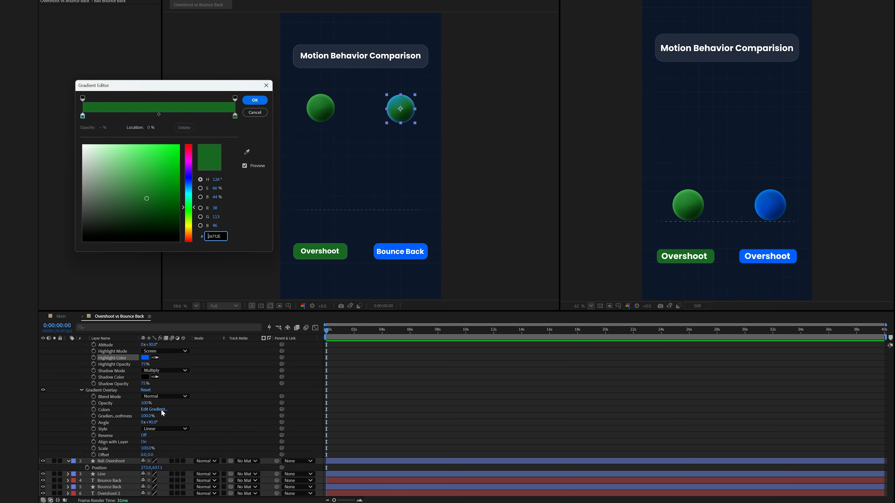
{"action": "left_click", "coordinate": [84, 117]}
{"action": "left_click", "coordinate": [246, 151]}
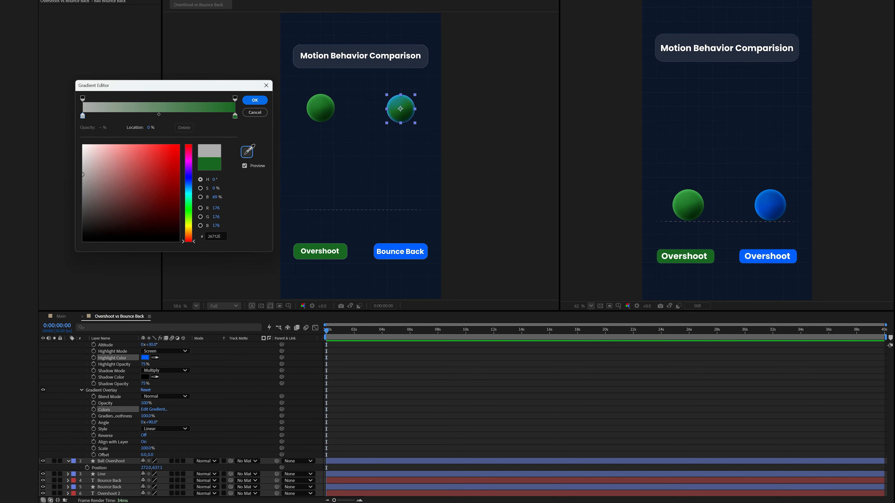
{"action": "left_click", "coordinate": [391, 248]}
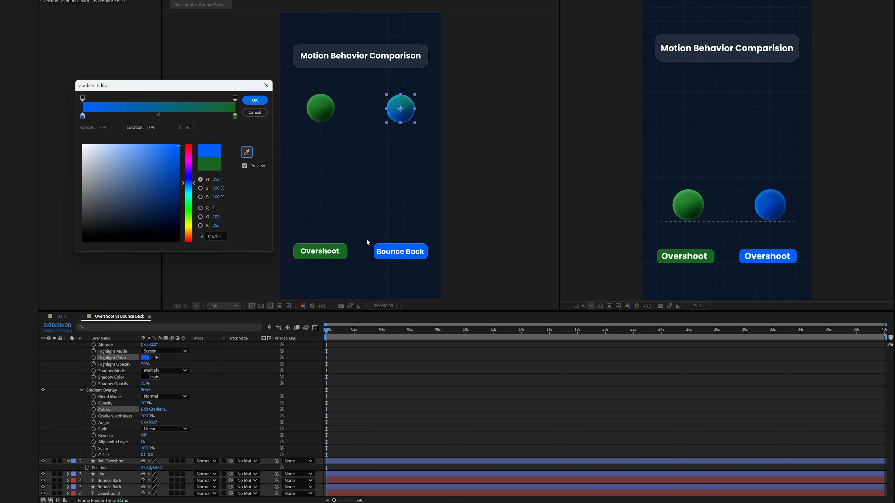
{"action": "left_click", "coordinate": [235, 116]}
{"action": "left_click", "coordinate": [247, 151]}
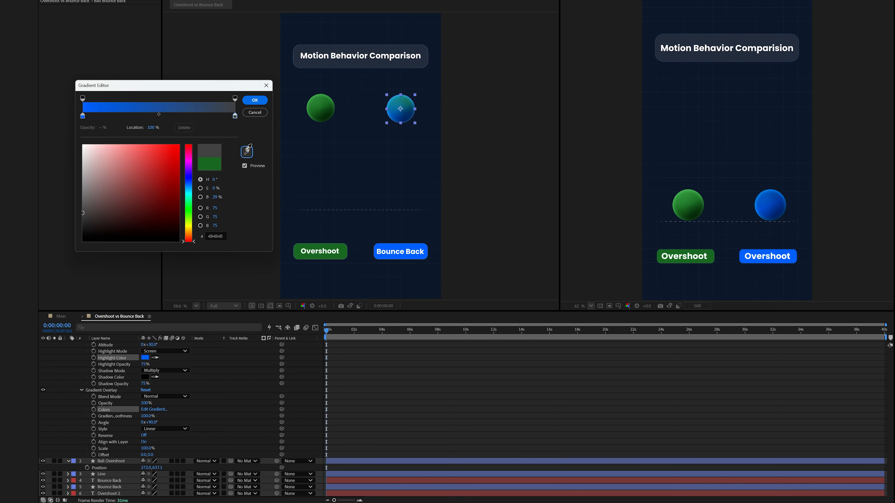
{"action": "left_click", "coordinate": [389, 248]}
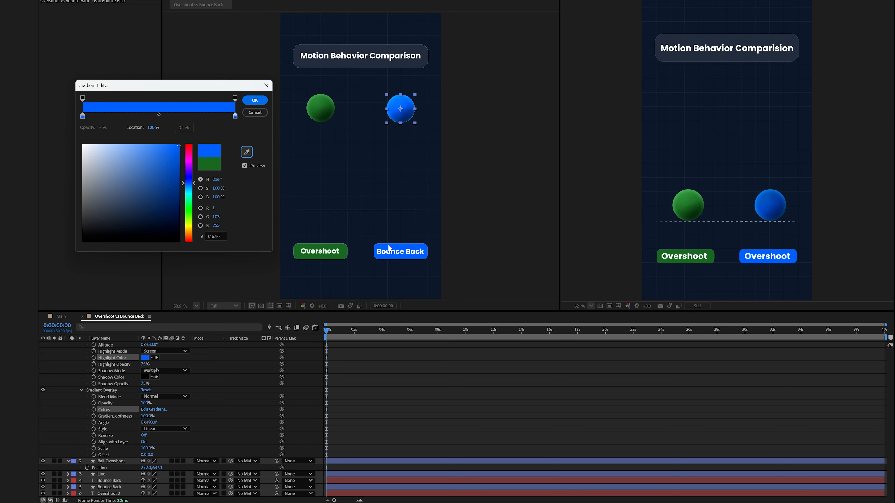
{"action": "left_click", "coordinate": [255, 100]}
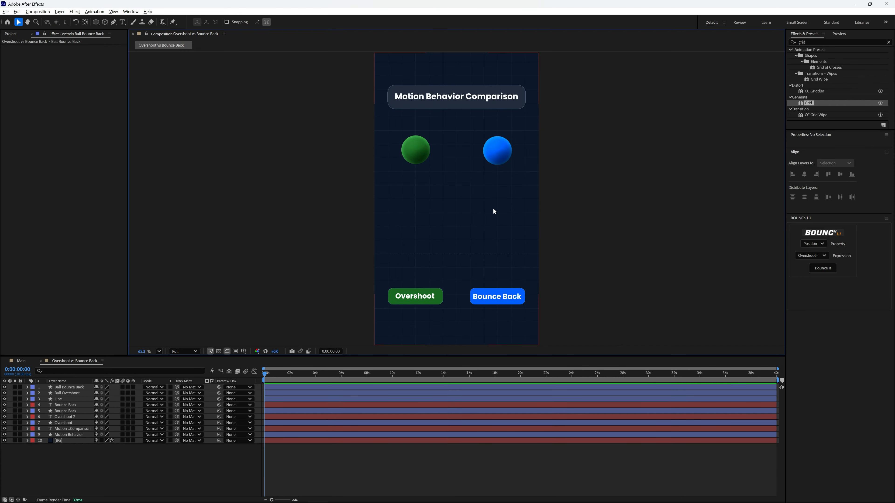
Select both ball layers and add starting Position keyframes to each.
{"action": "left_click", "coordinate": [101, 394]}
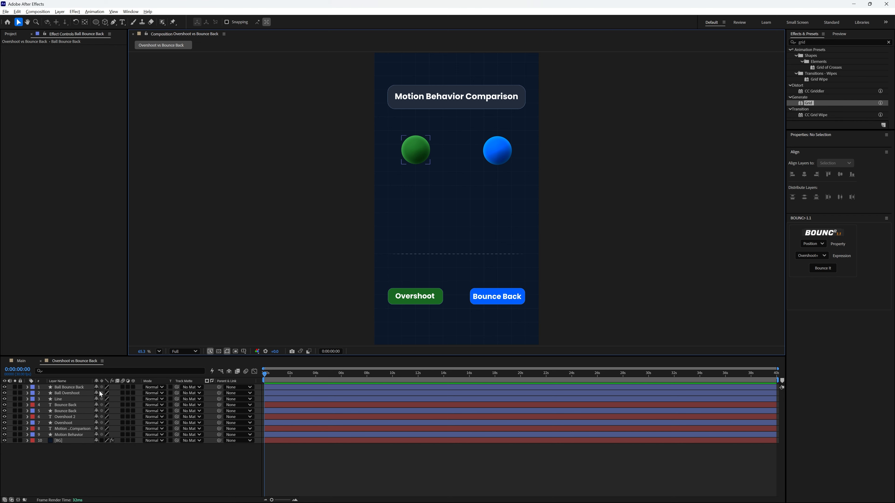
{"action": "left_click", "coordinate": [76, 393]}
{"action": "left_click", "coordinate": [77, 388], "text": "ctrl"}
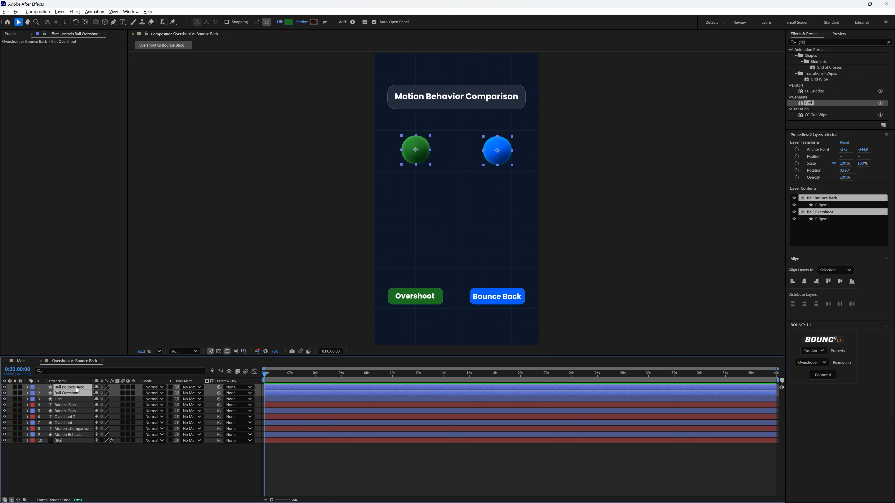
{"action": "key", "text": "p"}
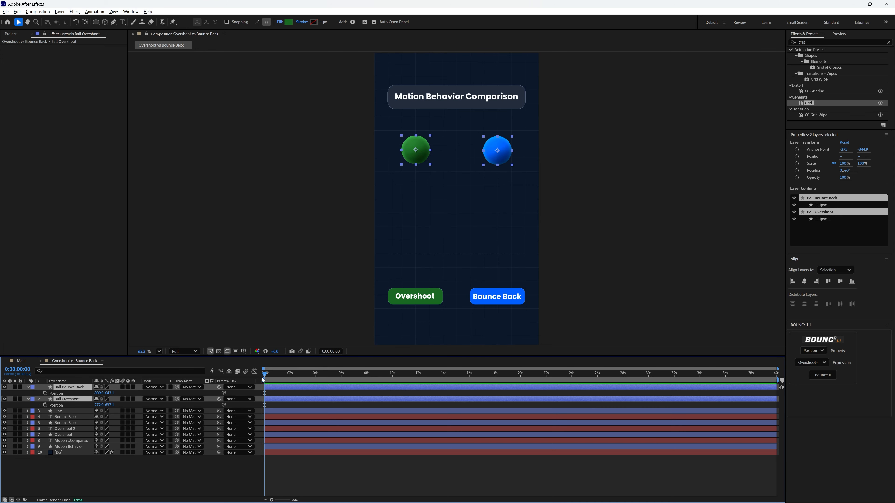
{"action": "left_click", "coordinate": [45, 393]}
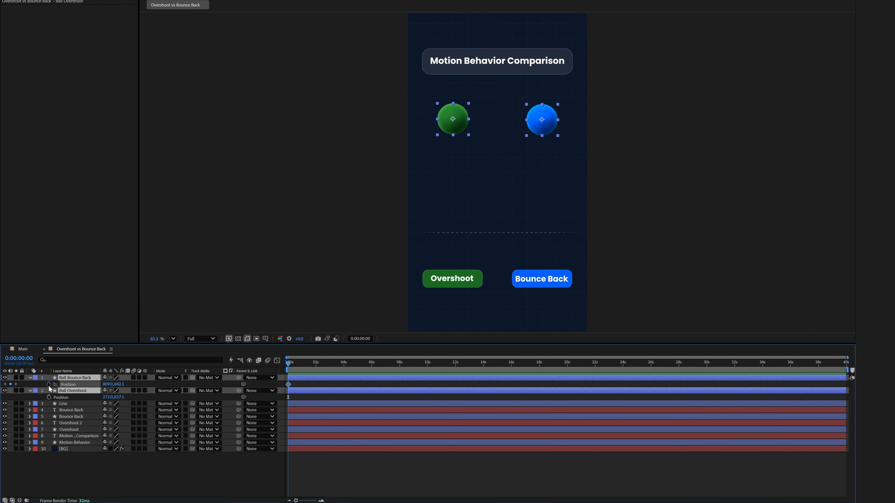
{"action": "left_click", "coordinate": [49, 397]}
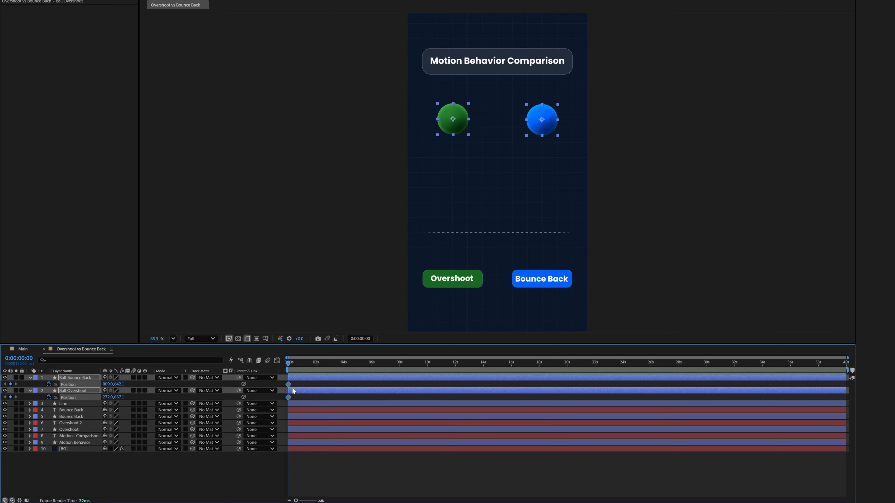
Move to frame 4 and lower both balls onto the dashed baseline, setting their Y position to 1226.1.
{"action": "key", "text": "equal"}
{"action": "key", "text": "Page_Down"}
{"action": "key", "text": "Page_Down"}
{"action": "key", "text": "Page_Down"}
{"action": "key", "text": "Page_Down"}
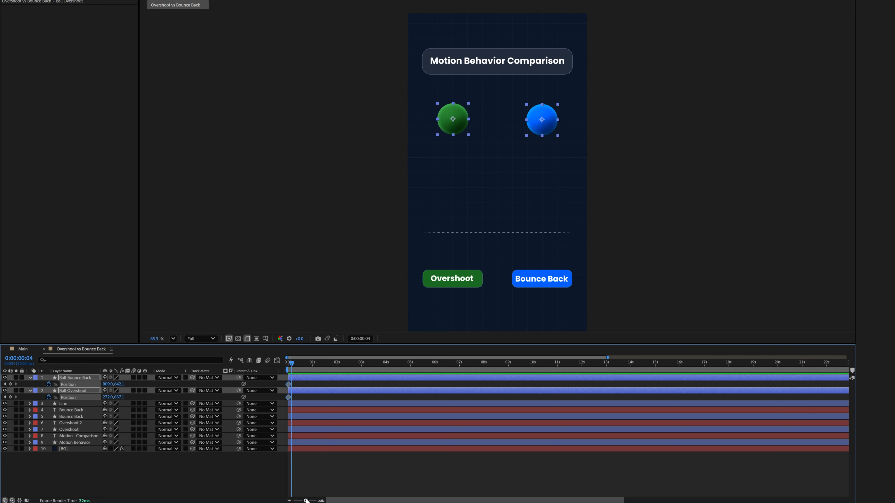
{"action": "left_click_drag", "start_coordinate": [305, 500], "coordinate": [311, 500]}
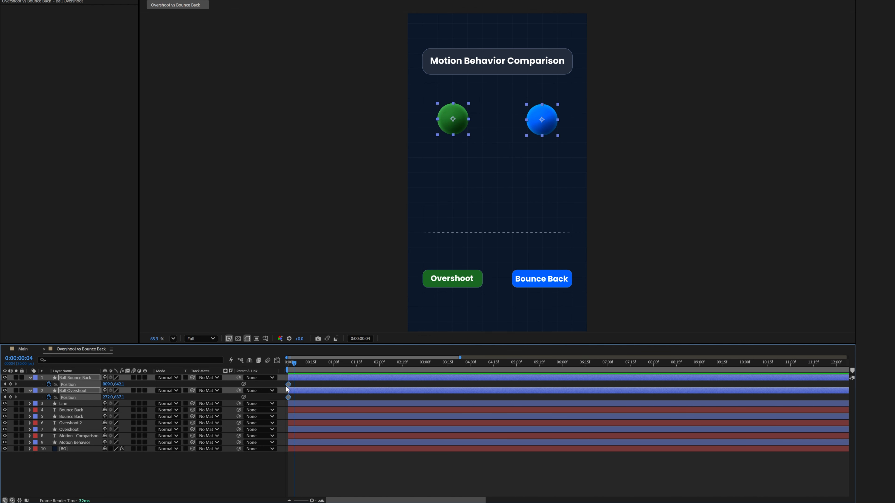
{"action": "left_click_drag", "start_coordinate": [119, 385], "coordinate": [318, 407]}
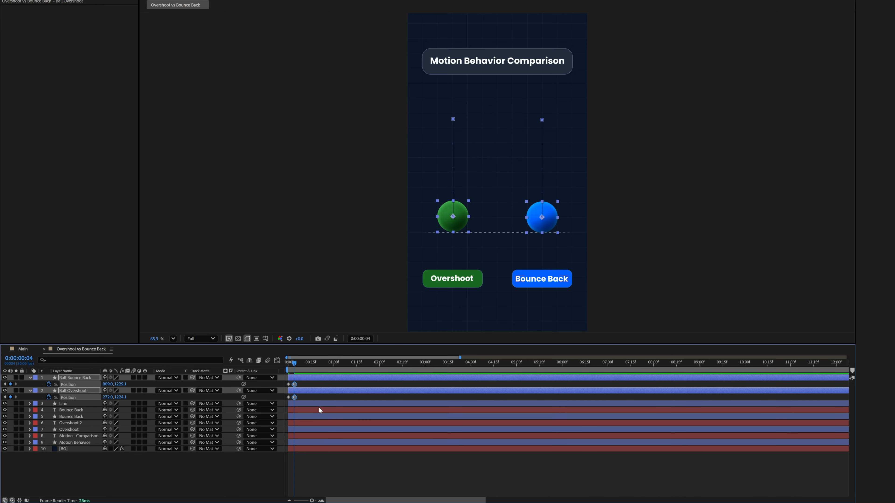
Return to the start, select Ball Overshoot's position keyframes, and choose Position with the Overshoot+ expression in the Bounce panel.
{"action": "left_click_drag", "start_coordinate": [294, 363], "coordinate": [285, 366]}
{"action": "left_click", "coordinate": [285, 366]}
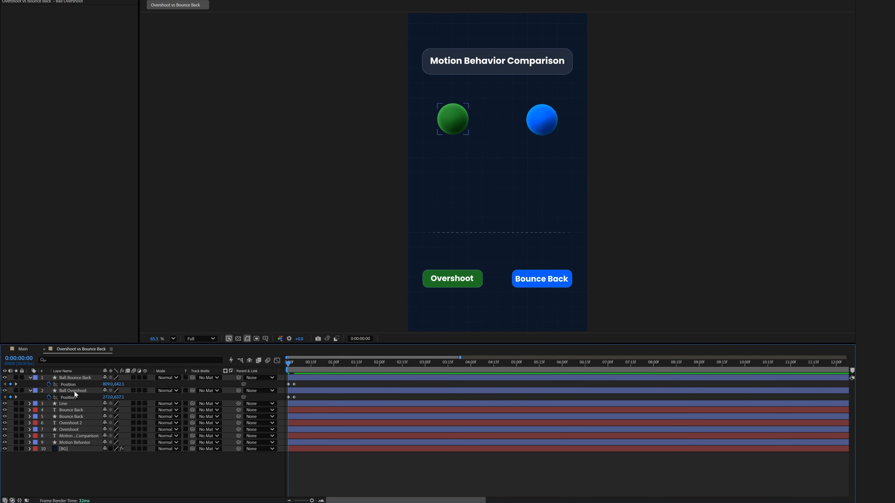
{"action": "left_click", "coordinate": [73, 390]}
{"action": "left_click", "coordinate": [71, 397]}
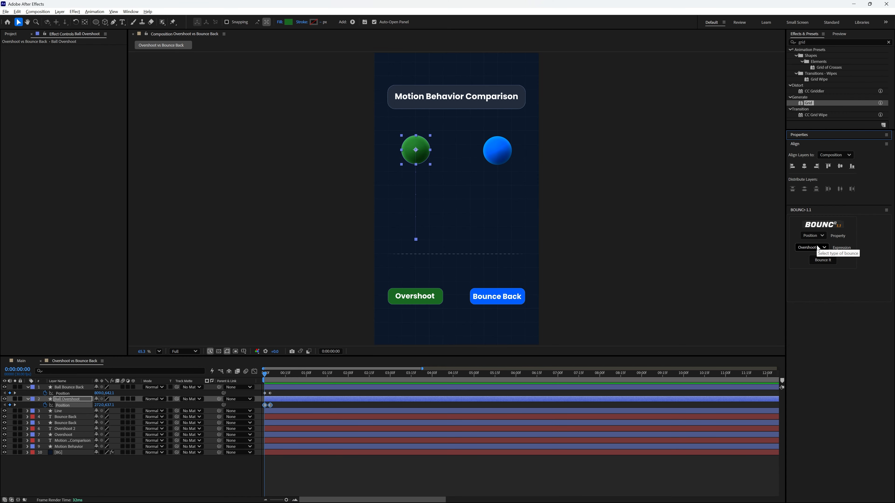
{"action": "left_click", "coordinate": [818, 248]}
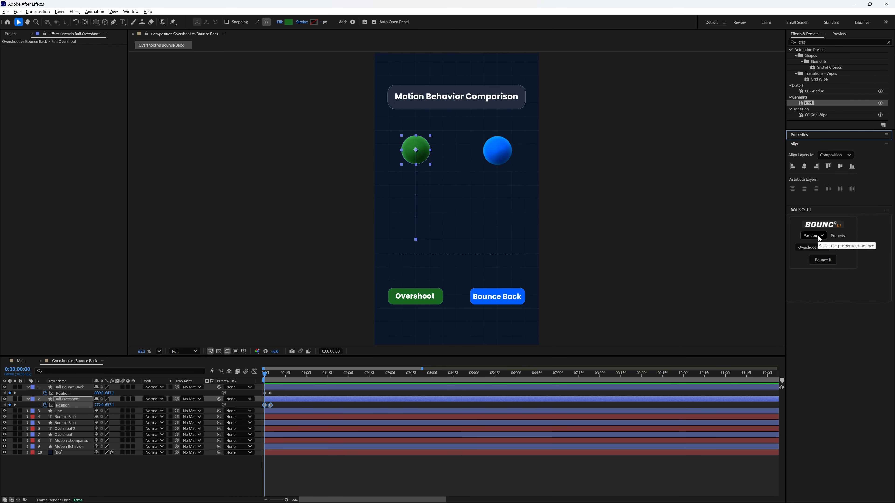
{"action": "left_click", "coordinate": [810, 254]}
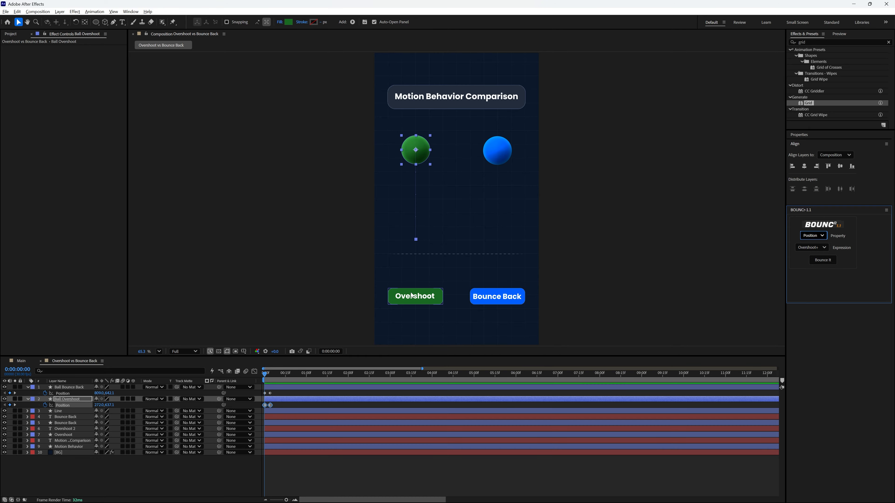
{"action": "left_click", "coordinate": [811, 248]}
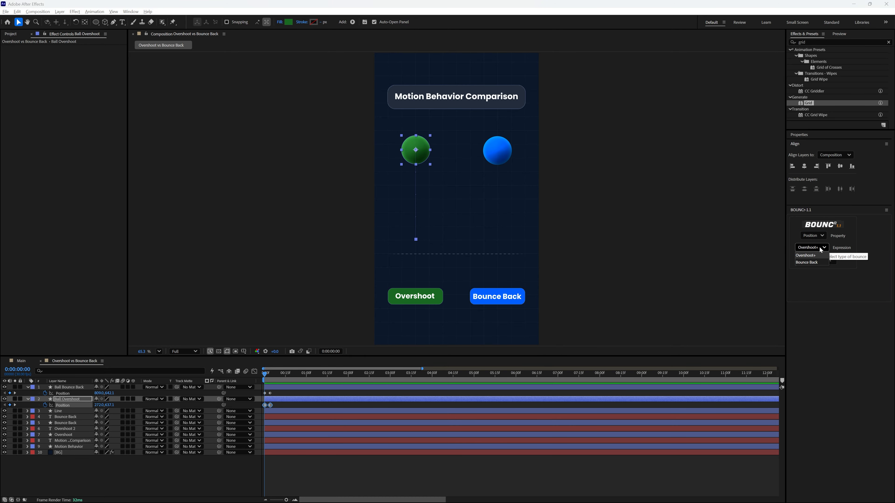
{"action": "left_click", "coordinate": [806, 257]}
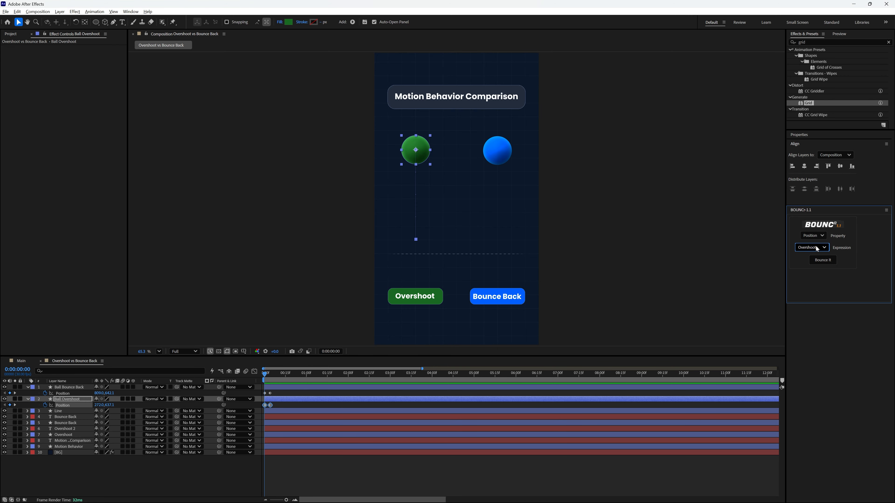